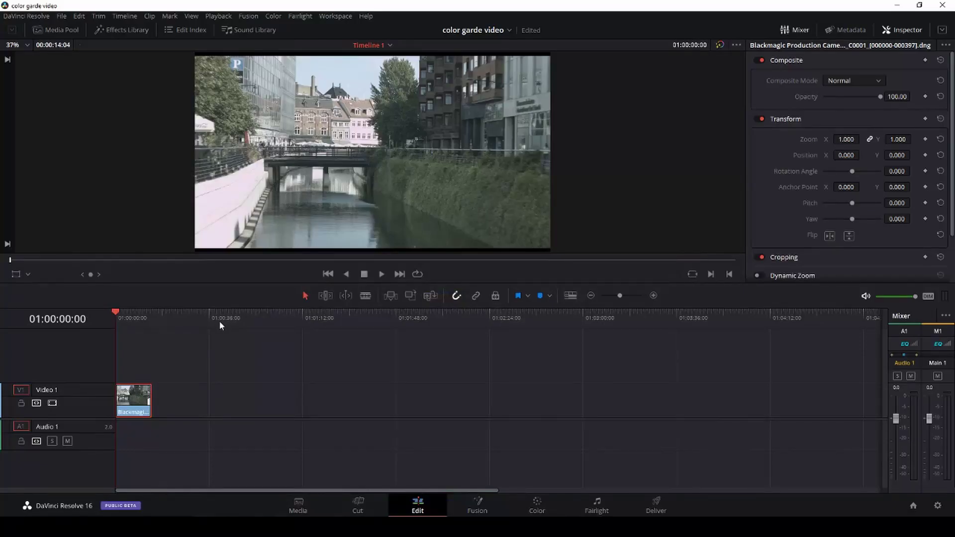
Step: Stabilize the river clip in the Inspector with Camera Lock enabled
{"action": "key", "text": "space"}
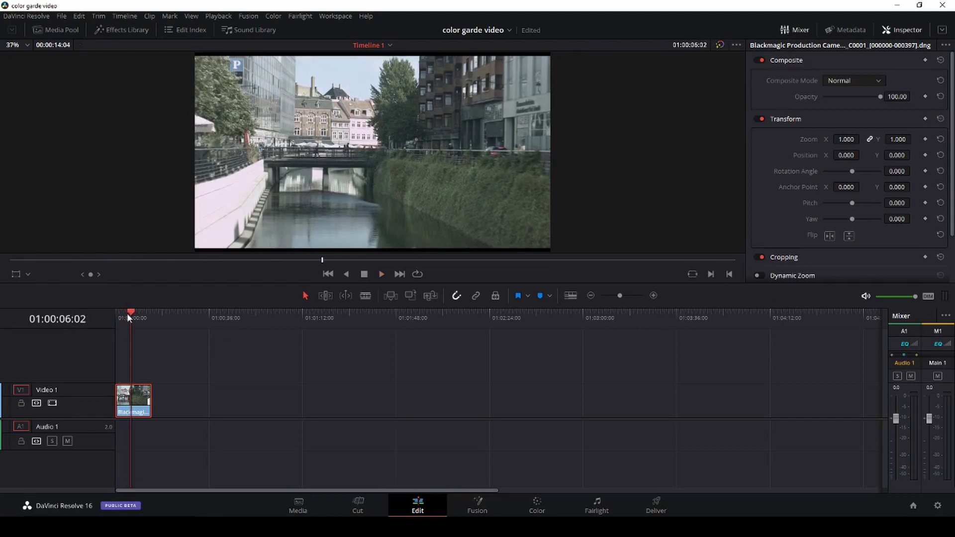
{"action": "left_click_drag", "start_coordinate": [127, 313], "coordinate": [128, 313]}
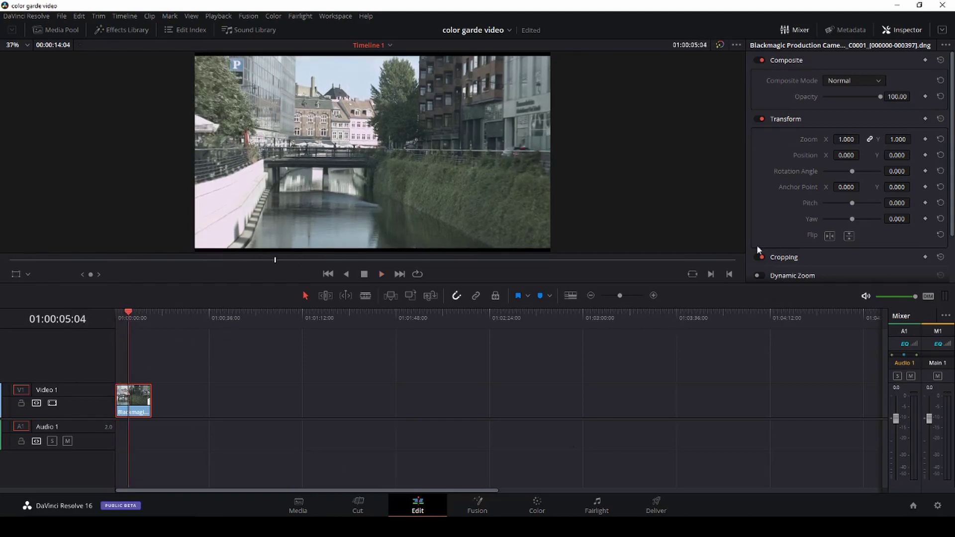
{"action": "scroll", "coordinate": [795, 214], "scroll_direction": "down", "scroll_amount": 3}
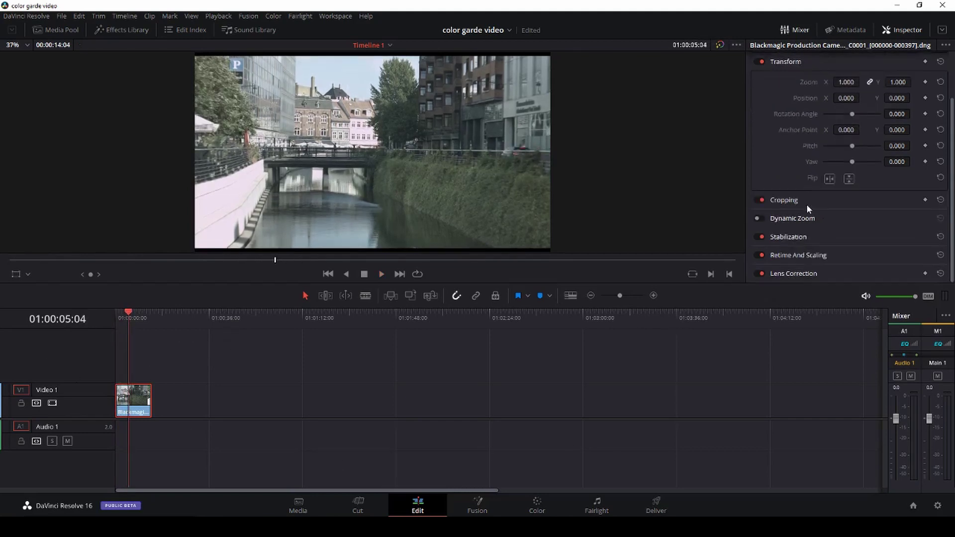
{"action": "left_click", "coordinate": [827, 237]}
{"action": "scroll", "coordinate": [818, 238], "scroll_direction": "down", "scroll_amount": 3}
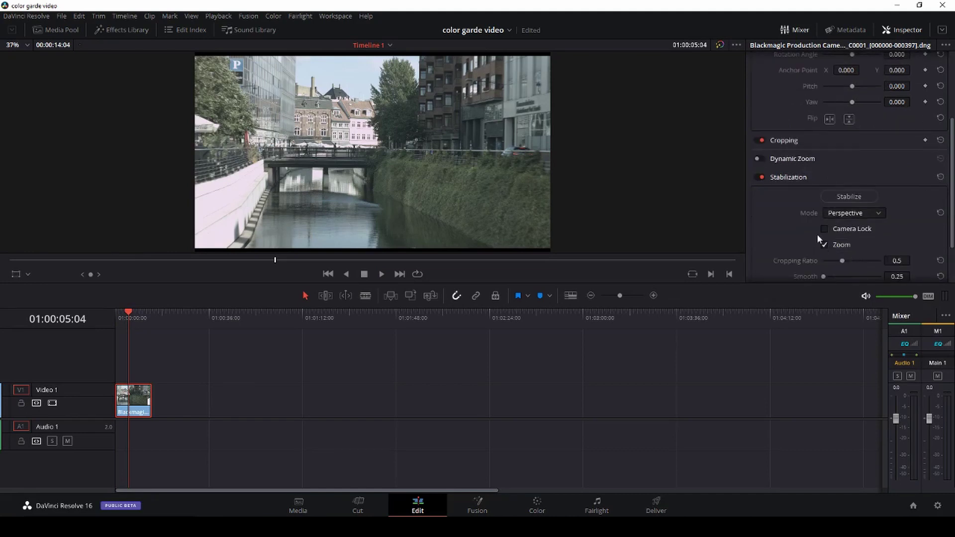
{"action": "left_click", "coordinate": [824, 229]}
{"action": "left_click", "coordinate": [856, 197]}
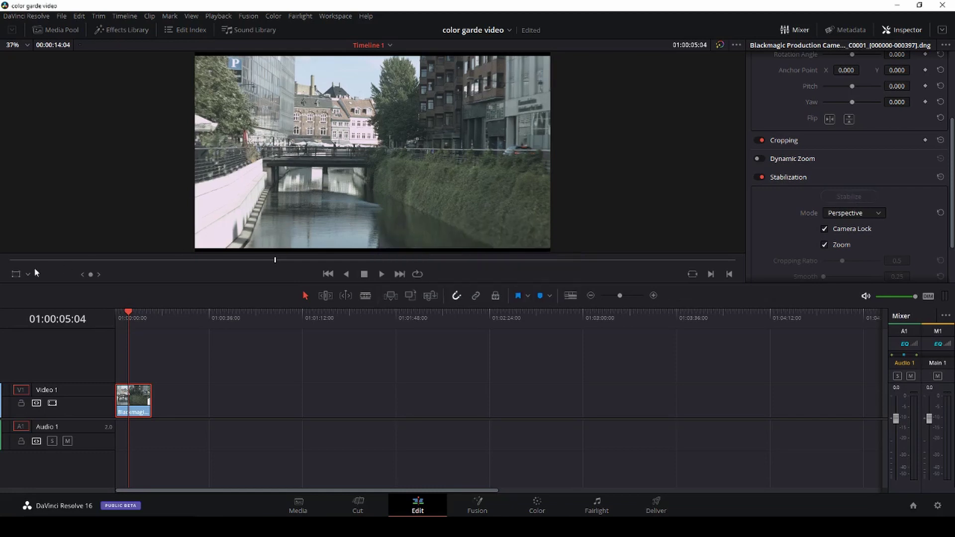
Step: Review the stabilized clip and trim its end to 01:00:11:22
{"action": "left_click", "coordinate": [119, 312]}
{"action": "key", "text": "space"}
{"action": "mouse_move", "coordinate": [127, 312]}
{"action": "left_mouse_down"}
{"action": "mouse_move", "coordinate": [149, 309]}
{"action": "mouse_move", "coordinate": [137, 311]}
{"action": "left_mouse_up"}
{"action": "key", "text": "space"}
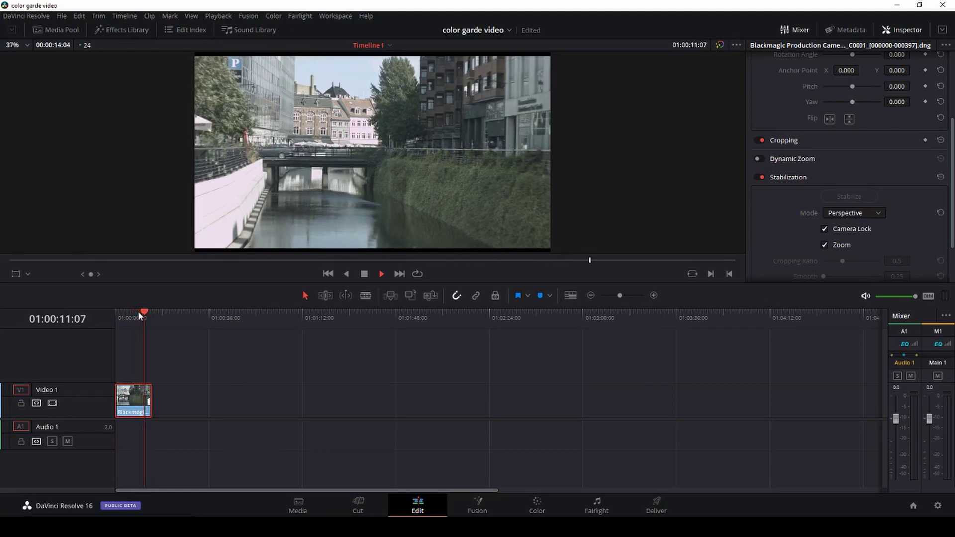
{"action": "key", "text": "space"}
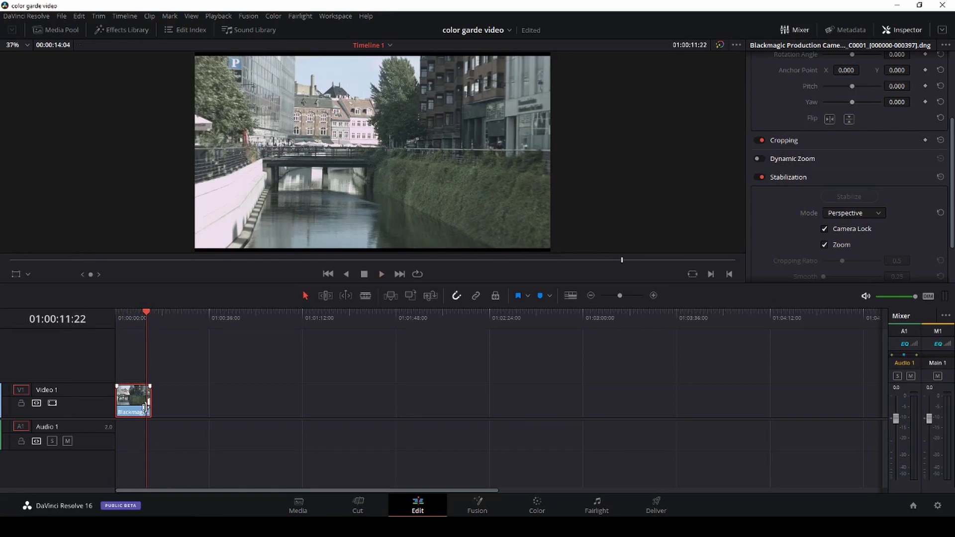
{"action": "left_click_drag", "start_coordinate": [145, 405], "coordinate": [141, 405]}
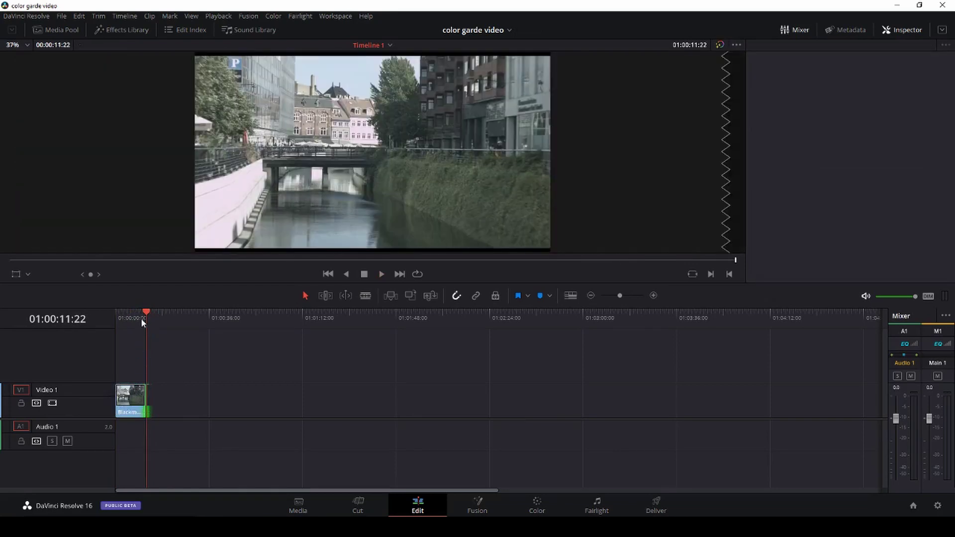
{"action": "left_click_drag", "start_coordinate": [141, 320], "coordinate": [128, 319]}
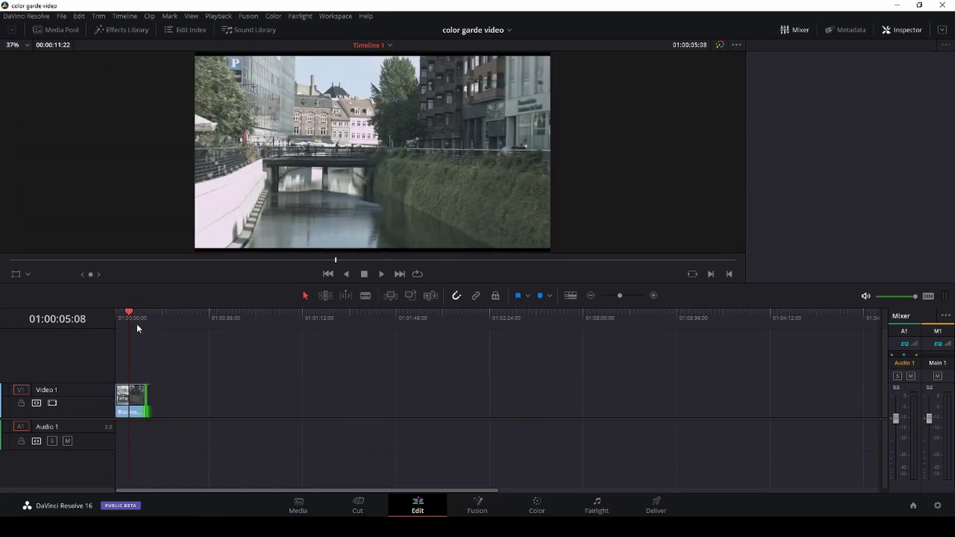
Step: On the Color page, decode the raw using Clip settings with Highlight Recovery enabled
{"action": "left_click", "coordinate": [531, 506]}
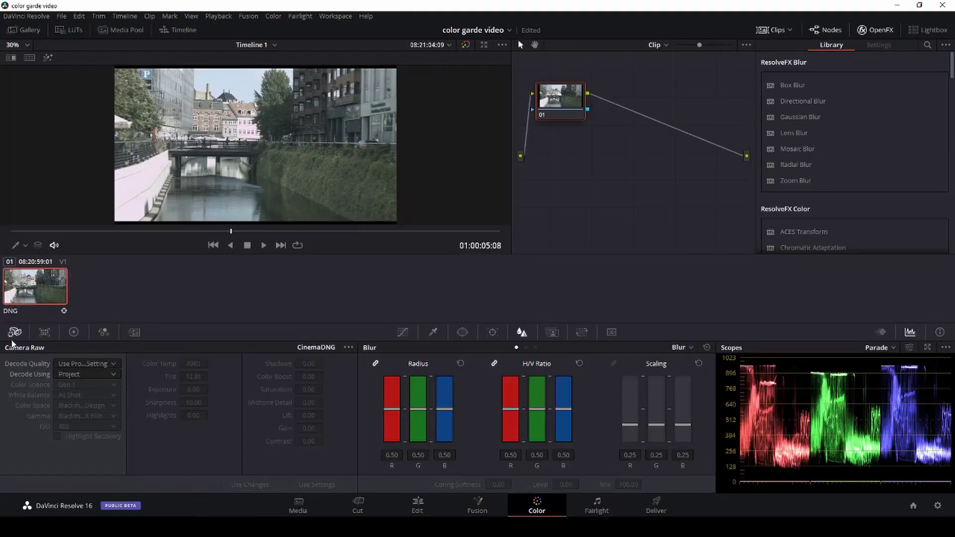
{"action": "left_click", "coordinate": [115, 373]}
{"action": "left_click", "coordinate": [85, 423]}
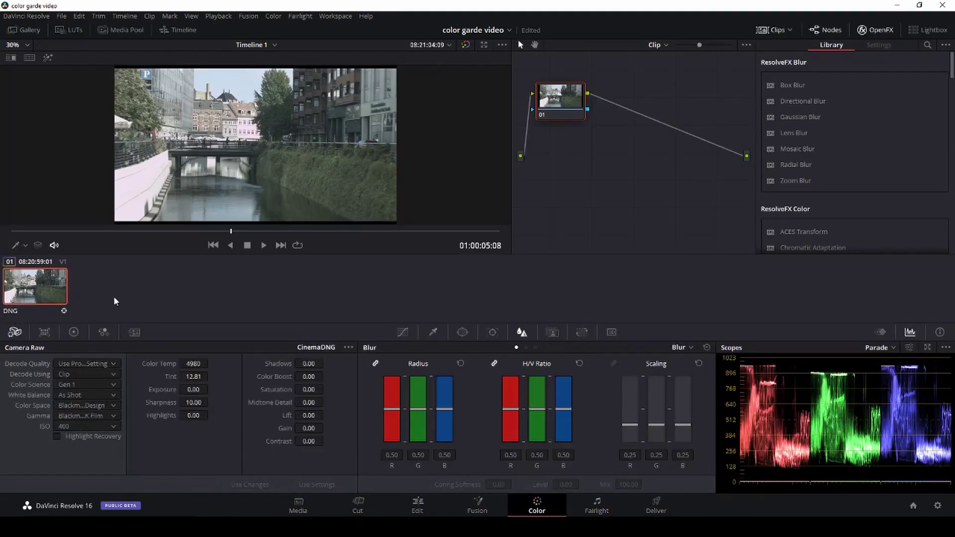
{"action": "left_click", "coordinate": [57, 436]}
{"action": "left_click", "coordinate": [58, 437]}
{"action": "left_click", "coordinate": [57, 436]}
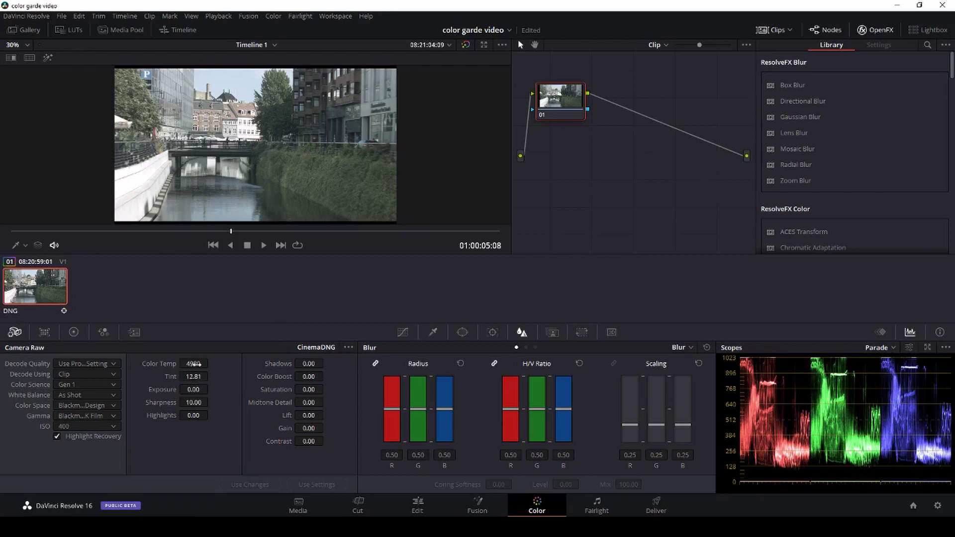
Step: Set the raw colour temperature to 5600 and lower the tint to 10.31
{"action": "double_click", "coordinate": [193, 363]}
{"action": "type", "text": "5600"}
{"action": "key", "text": "Return"}
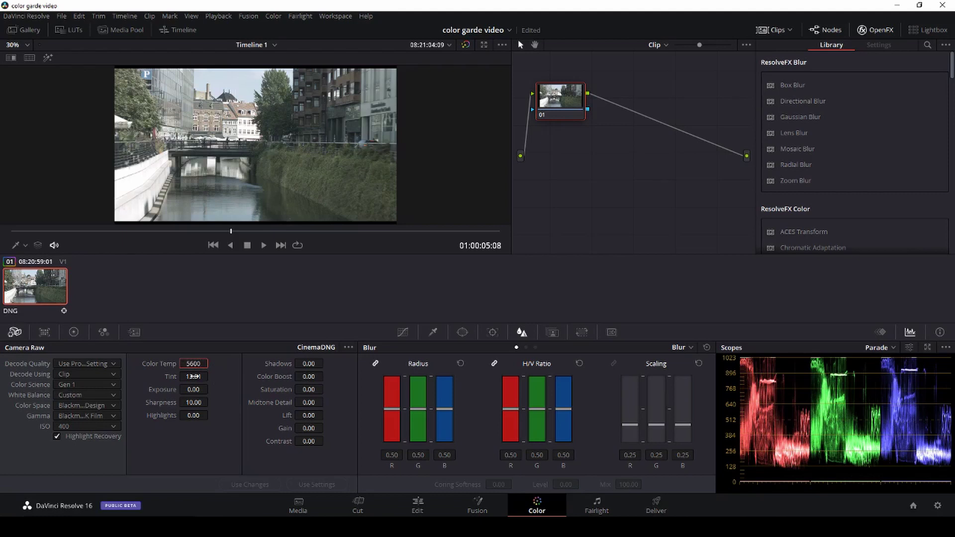
{"action": "left_click_drag", "start_coordinate": [193, 376], "coordinate": [186, 376]}
Step: Set exposure 0.25, highlights -35 and shadows -8.50, leaving raw contrast at 0
{"action": "mouse_move", "coordinate": [193, 389]}
{"action": "left_mouse_down"}
{"action": "mouse_move", "coordinate": [211, 389]}
{"action": "mouse_move", "coordinate": [194, 392]}
{"action": "left_mouse_up"}
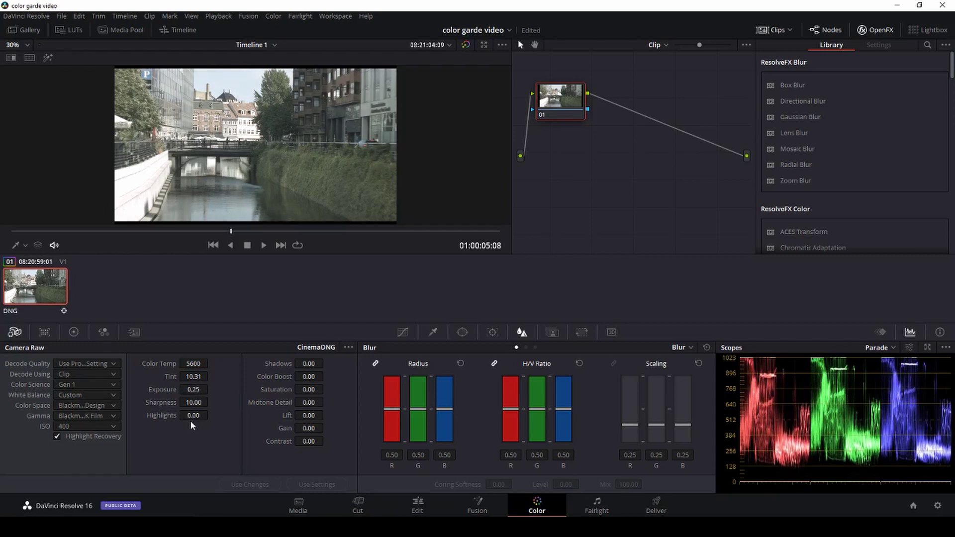
{"action": "left_click_drag", "start_coordinate": [193, 415], "coordinate": [169, 415]}
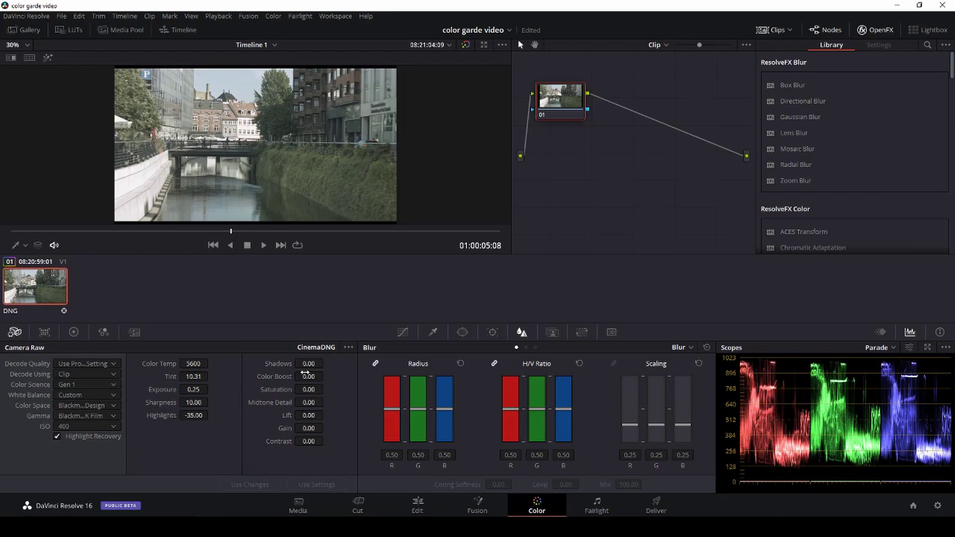
{"action": "left_click_drag", "start_coordinate": [308, 364], "coordinate": [312, 389]}
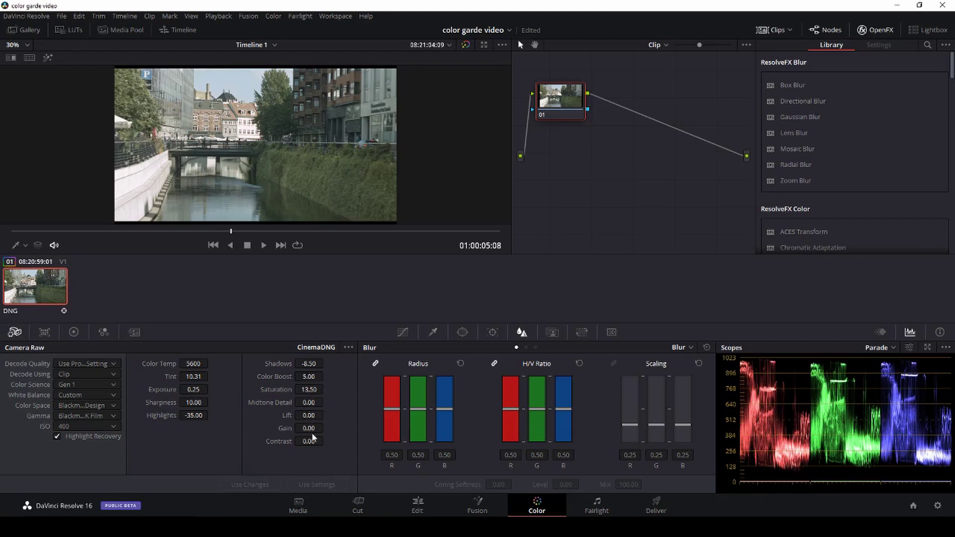
{"action": "left_click_drag", "start_coordinate": [309, 441], "coordinate": [326, 440]}
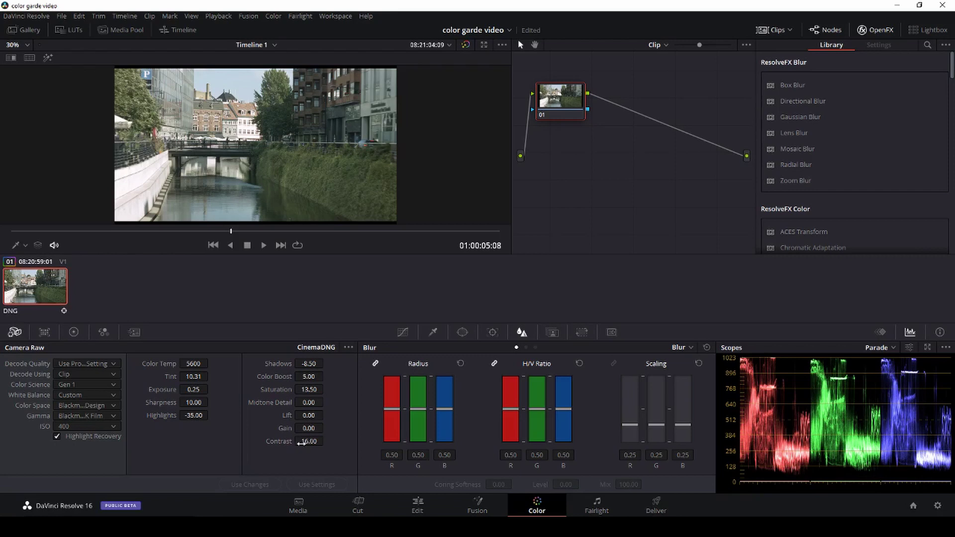
{"action": "double_click", "coordinate": [277, 442]}
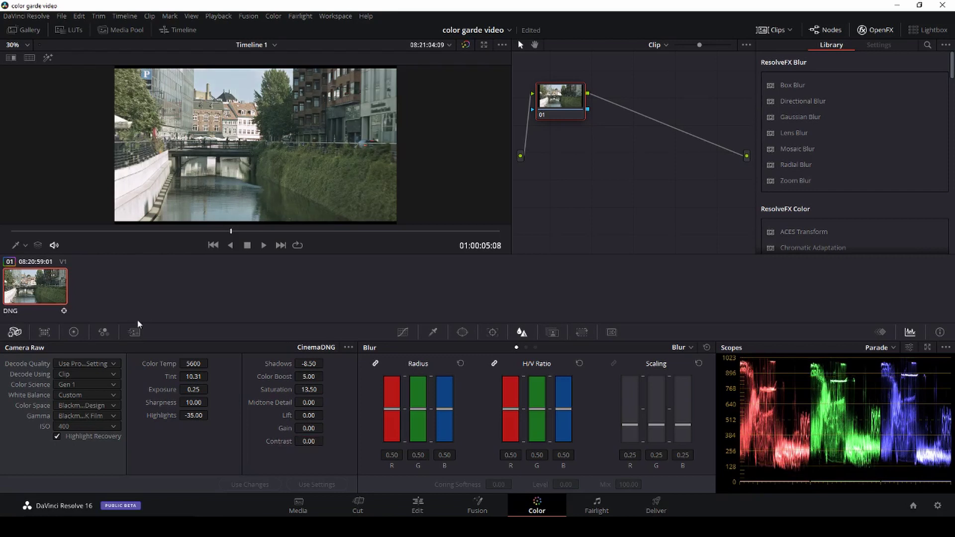
Step: Set node 01's primary contrast to 0.900, temperature -220, tint -17.50 and colour boost 13.50
{"action": "left_click", "coordinate": [75, 333]}
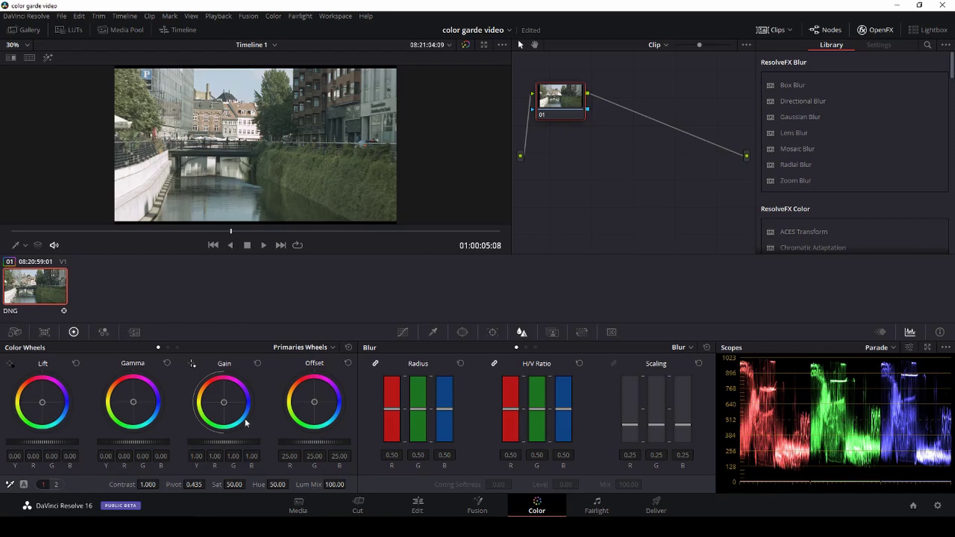
{"action": "left_click_drag", "start_coordinate": [148, 485], "coordinate": [248, 484]}
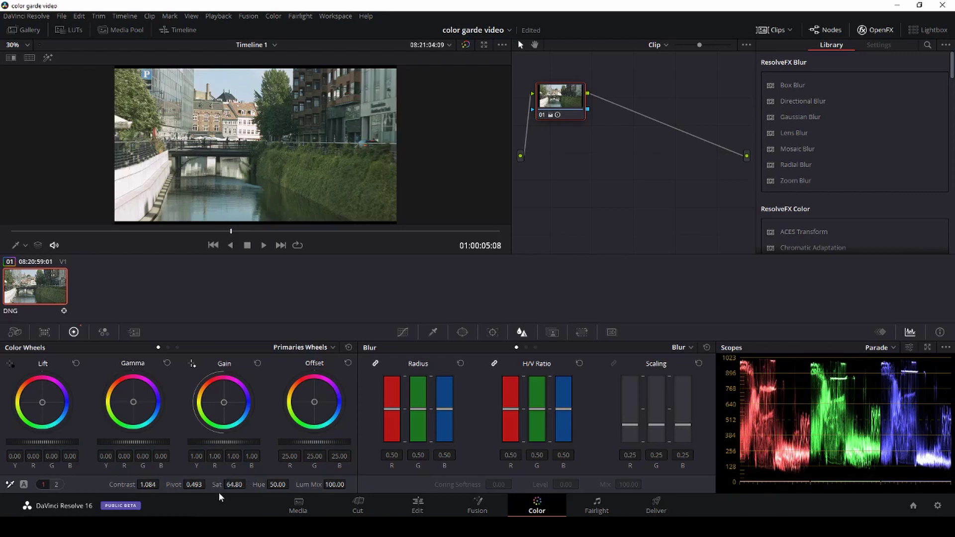
{"action": "left_click", "coordinate": [56, 485]}
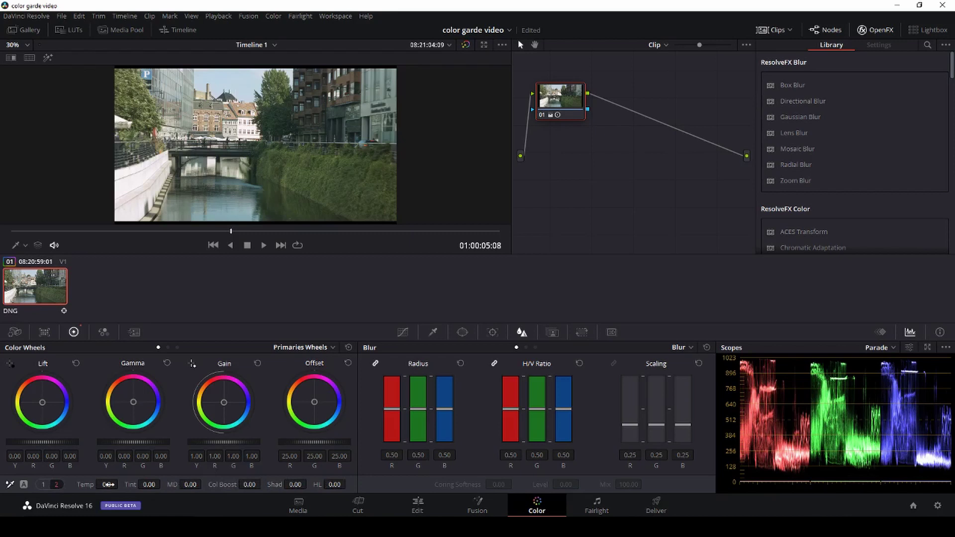
{"action": "left_click_drag", "start_coordinate": [108, 484], "coordinate": [120, 483]}
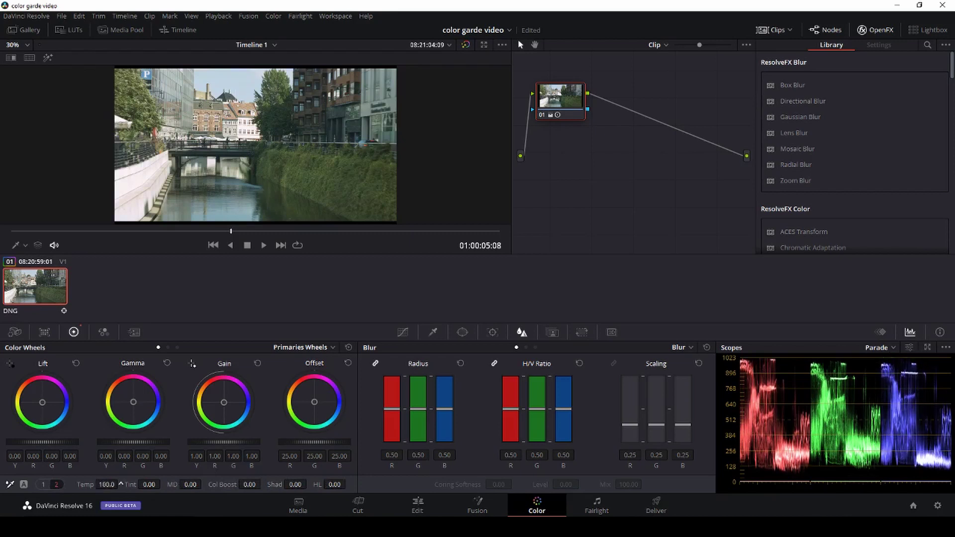
{"action": "left_click_drag", "start_coordinate": [106, 485], "coordinate": [53, 484]}
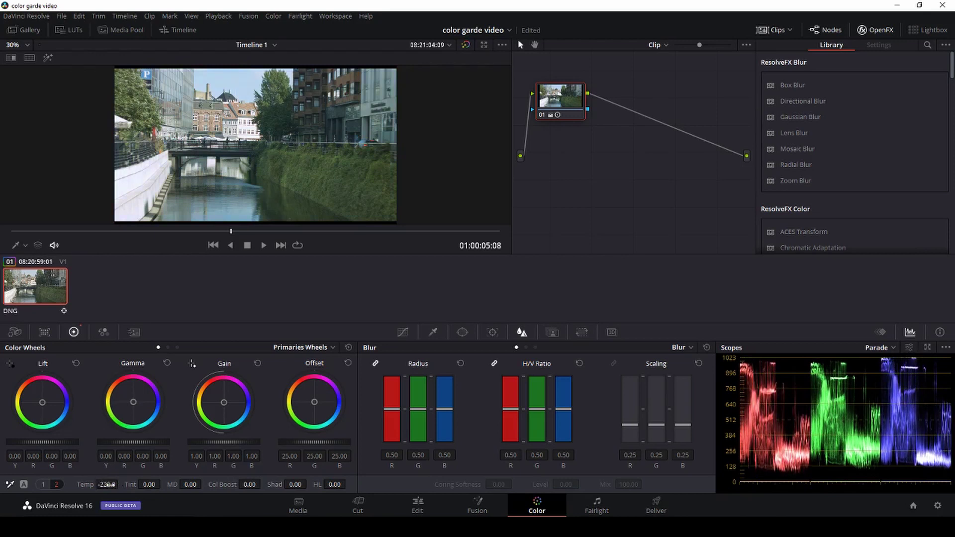
{"action": "mouse_move", "coordinate": [162, 484]}
{"action": "left_mouse_down"}
{"action": "mouse_move", "coordinate": [149, 484]}
{"action": "mouse_move", "coordinate": [163, 483]}
{"action": "left_mouse_up"}
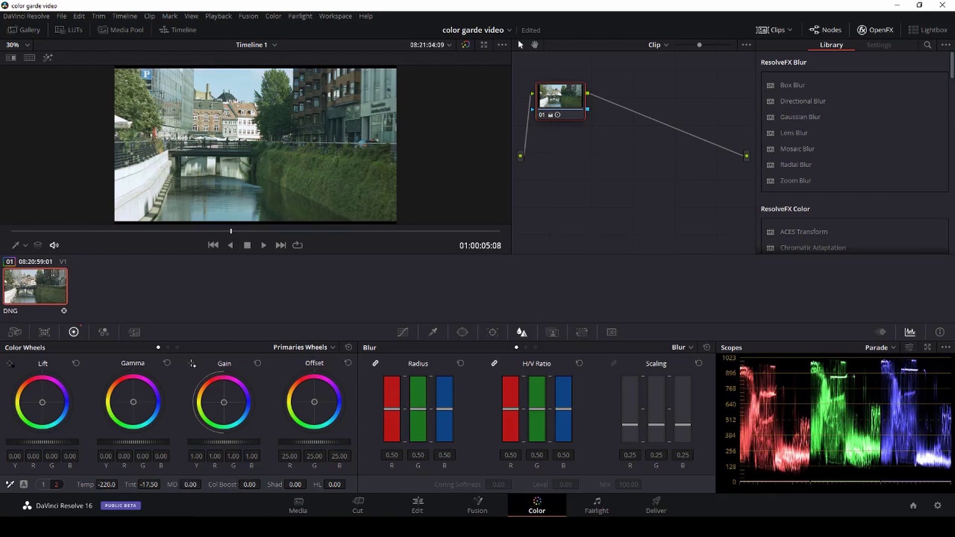
{"action": "left_click_drag", "start_coordinate": [249, 484], "coordinate": [263, 484]}
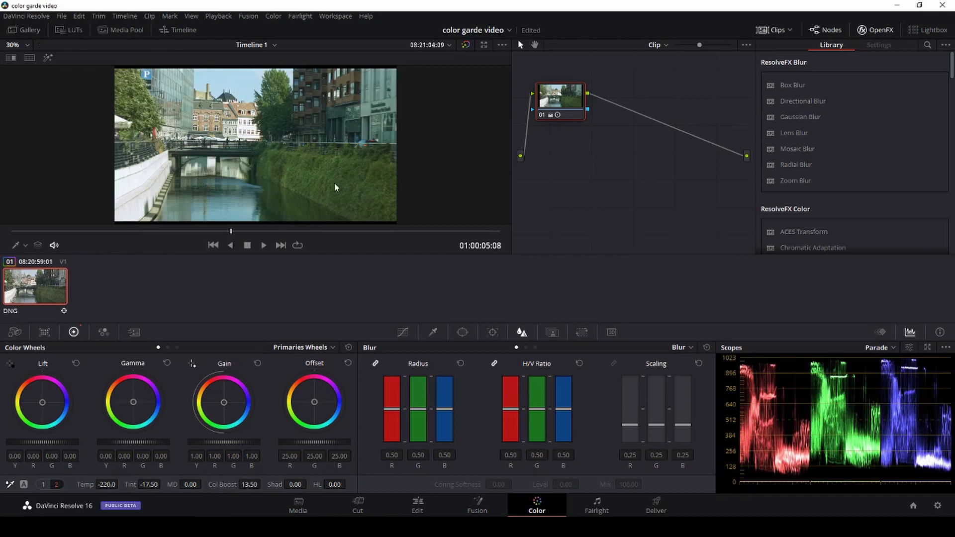
{"action": "scroll", "coordinate": [352, 151], "scroll_direction": "down", "scroll_amount": 2}
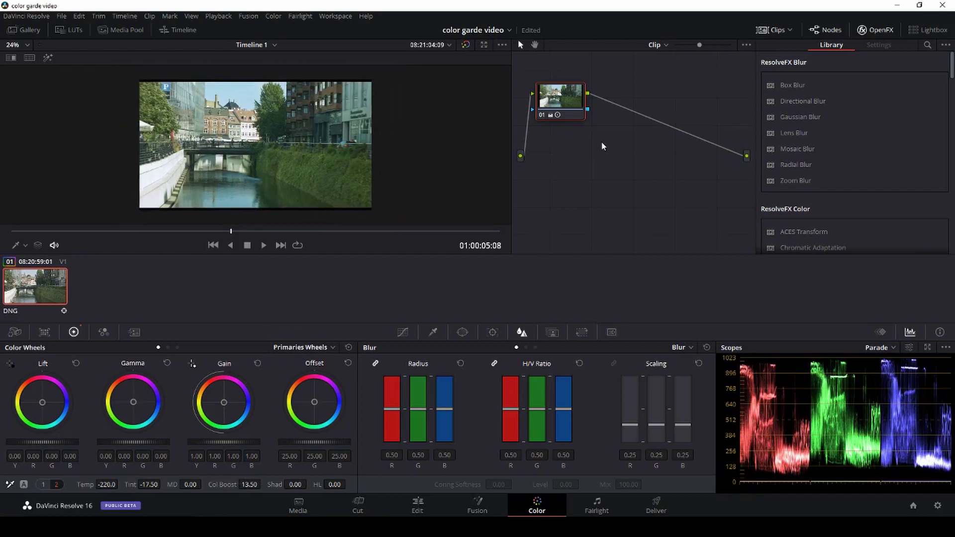
Step: Add serial node 02 with Alt+S and start a Curve window on it
{"action": "key", "text": "alt+s"}
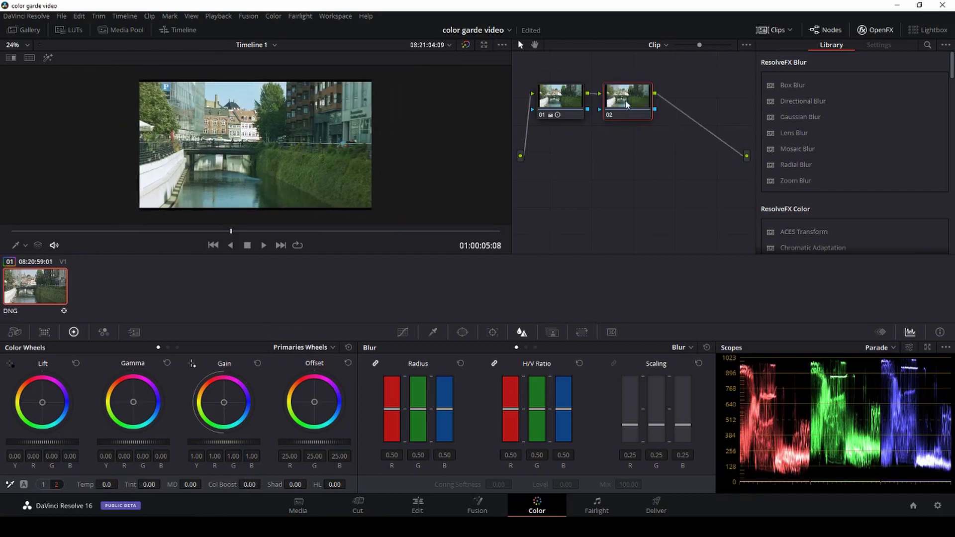
{"action": "left_click_drag", "start_coordinate": [626, 103], "coordinate": [647, 113]}
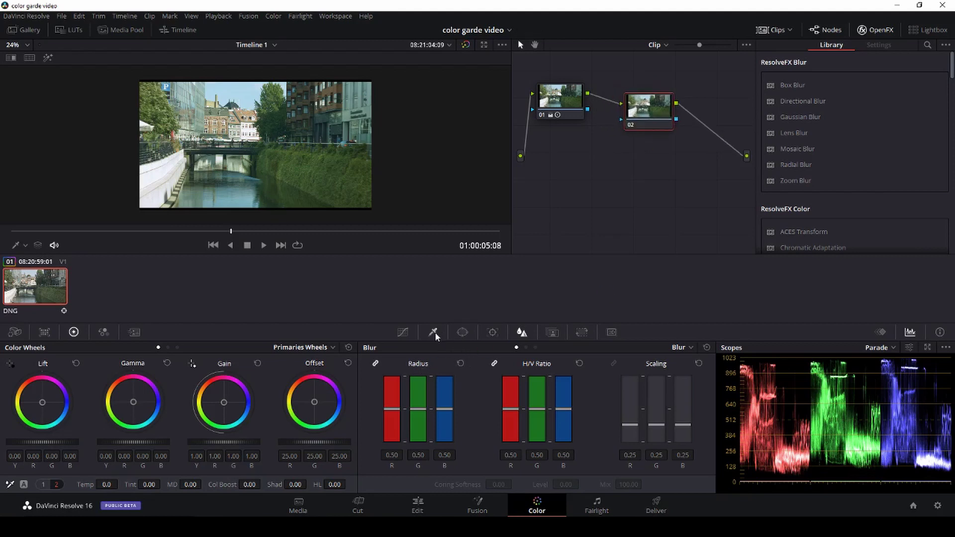
{"action": "left_click", "coordinate": [462, 332]}
{"action": "left_click", "coordinate": [381, 452]}
{"action": "scroll", "coordinate": [199, 195], "scroll_direction": "down", "scroll_amount": 1}
{"action": "scroll", "coordinate": [198, 195], "scroll_direction": "up", "scroll_amount": 5}
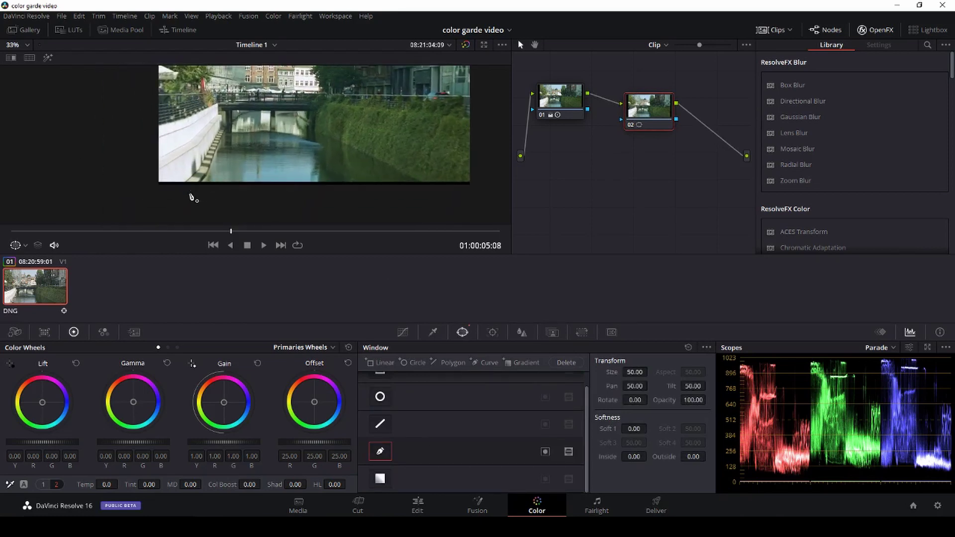
Step: Trace the curve mask up the left bank and around the bridge pillar
{"action": "left_click", "coordinate": [190, 195]}
{"action": "left_click", "coordinate": [206, 178]}
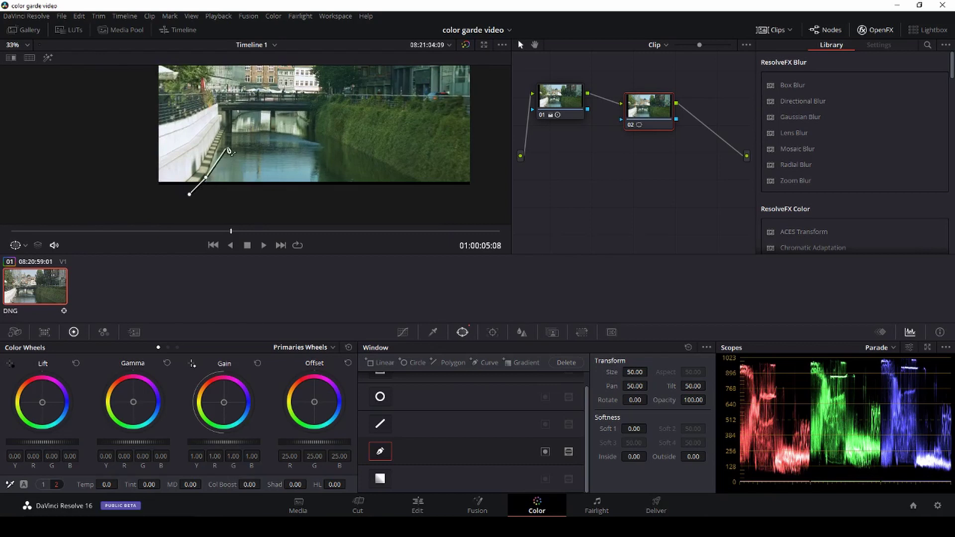
{"action": "left_click", "coordinate": [227, 127]}
{"action": "left_click", "coordinate": [242, 113]}
{"action": "scroll", "coordinate": [246, 118], "scroll_direction": "up", "scroll_amount": 4}
{"action": "scroll", "coordinate": [245, 117], "scroll_direction": "up", "scroll_amount": 3}
{"action": "left_click", "coordinate": [264, 86]}
{"action": "left_click", "coordinate": [280, 87]}
{"action": "left_click", "coordinate": [279, 117]}
{"action": "left_click", "coordinate": [290, 117]}
{"action": "left_click", "coordinate": [288, 86]}
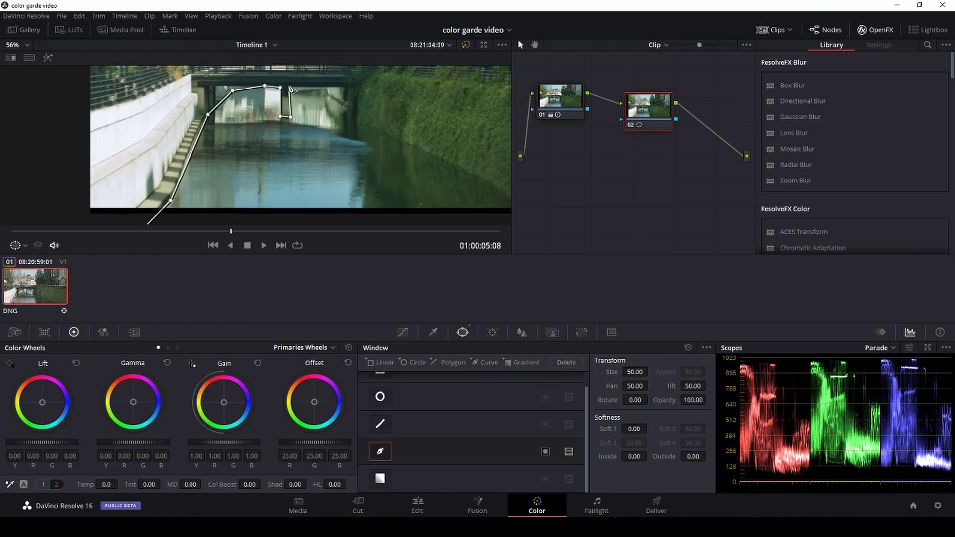
Step: Continue the curve down the right bank and along the bottom back to the start
{"action": "left_click", "coordinate": [327, 86]}
{"action": "left_click", "coordinate": [327, 97]}
{"action": "left_click", "coordinate": [345, 106]}
{"action": "left_click", "coordinate": [347, 116]}
{"action": "left_click", "coordinate": [456, 167]}
{"action": "left_click", "coordinate": [506, 193]}
{"action": "scroll", "coordinate": [506, 197], "scroll_direction": "down", "scroll_amount": 1}
{"action": "scroll", "coordinate": [506, 197], "scroll_direction": "down", "scroll_amount": 1}
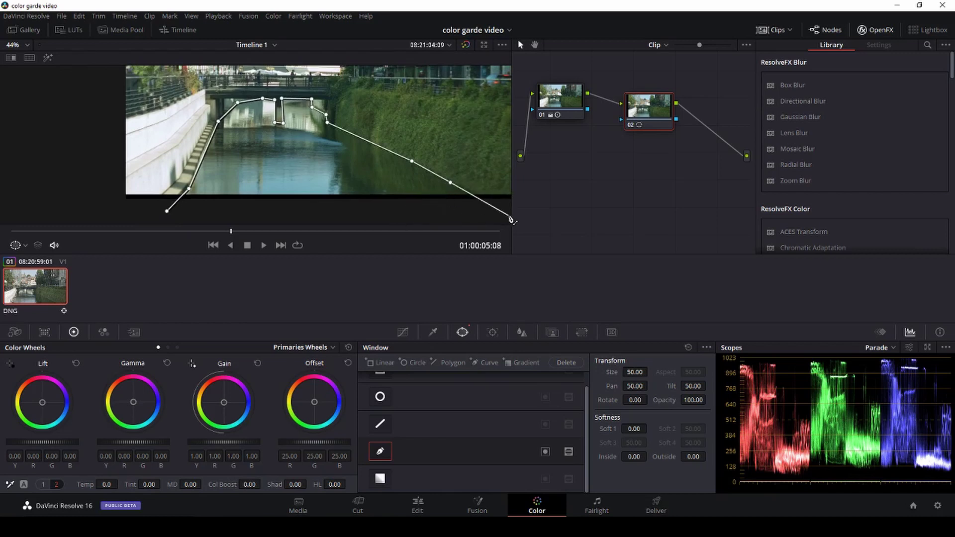
{"action": "left_click", "coordinate": [496, 212]}
{"action": "scroll", "coordinate": [497, 215], "scroll_direction": "down", "scroll_amount": 1}
{"action": "left_click", "coordinate": [449, 216]}
{"action": "left_click", "coordinate": [189, 211]}
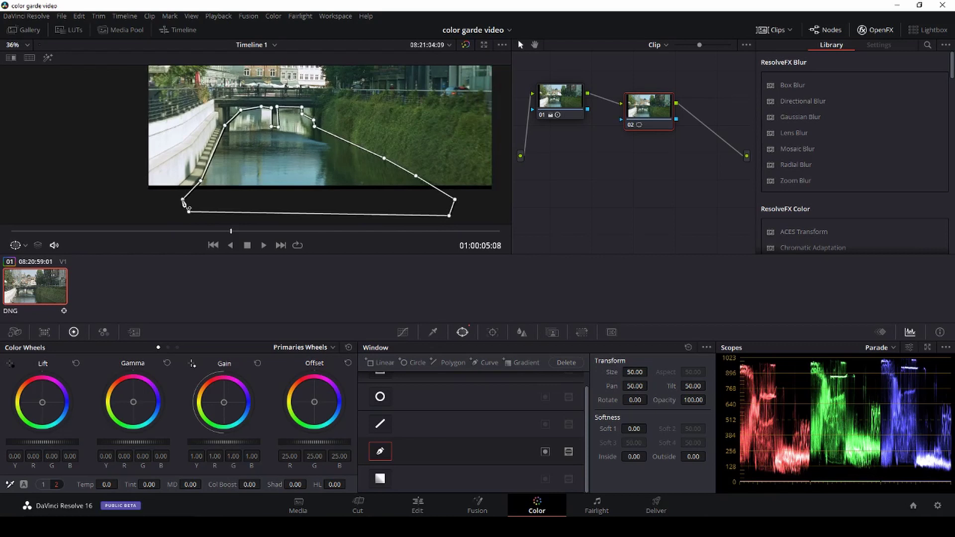
Step: Close the water mask and push the Gain, Gamma and Lift wheels toward teal
{"action": "left_click", "coordinate": [182, 199]}
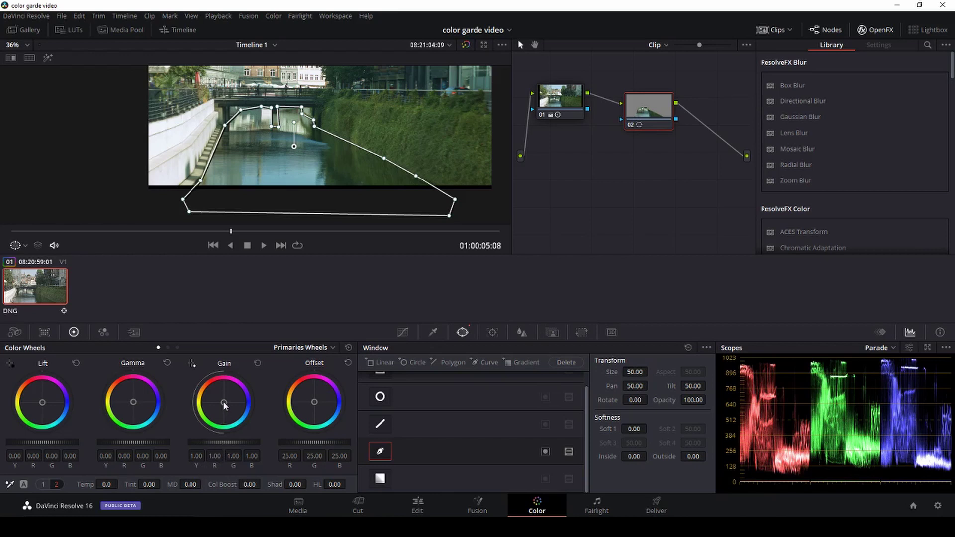
{"action": "left_click_drag", "start_coordinate": [223, 401], "coordinate": [224, 404]}
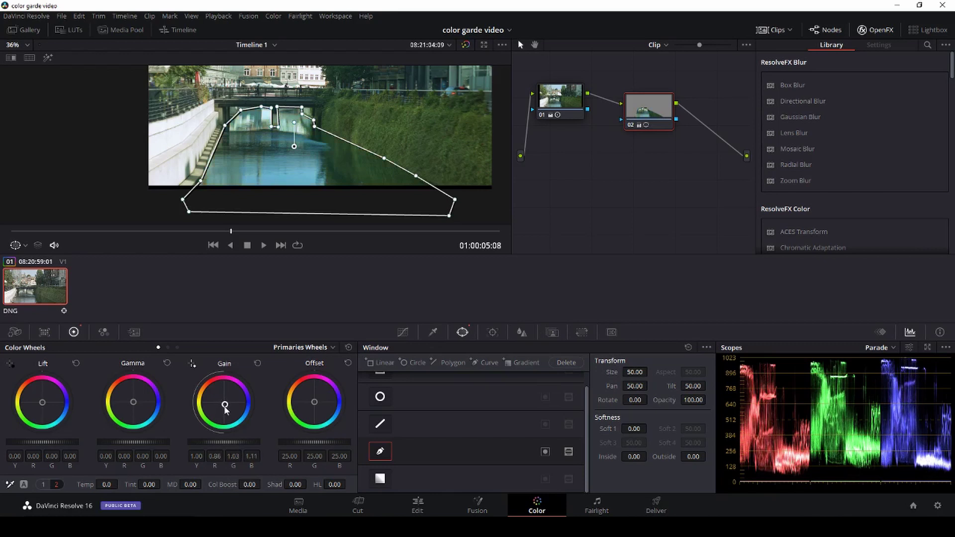
{"action": "left_click_drag", "start_coordinate": [133, 400], "coordinate": [134, 403]}
{"action": "left_click_drag", "start_coordinate": [42, 402], "coordinate": [45, 405]}
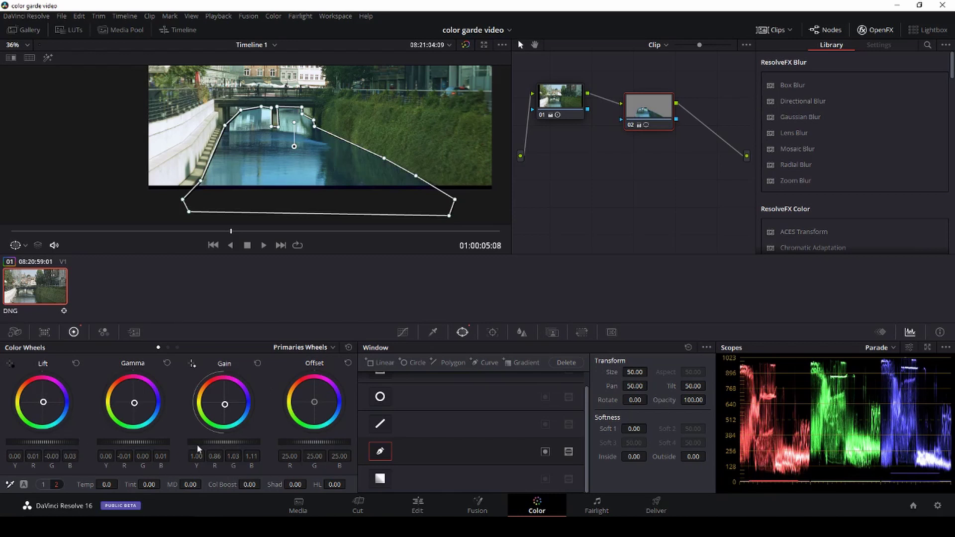
Step: Lower the gain master to 0.83 and slightly lower the gamma and lift masters
{"action": "left_click_drag", "start_coordinate": [224, 441], "coordinate": [201, 441]}
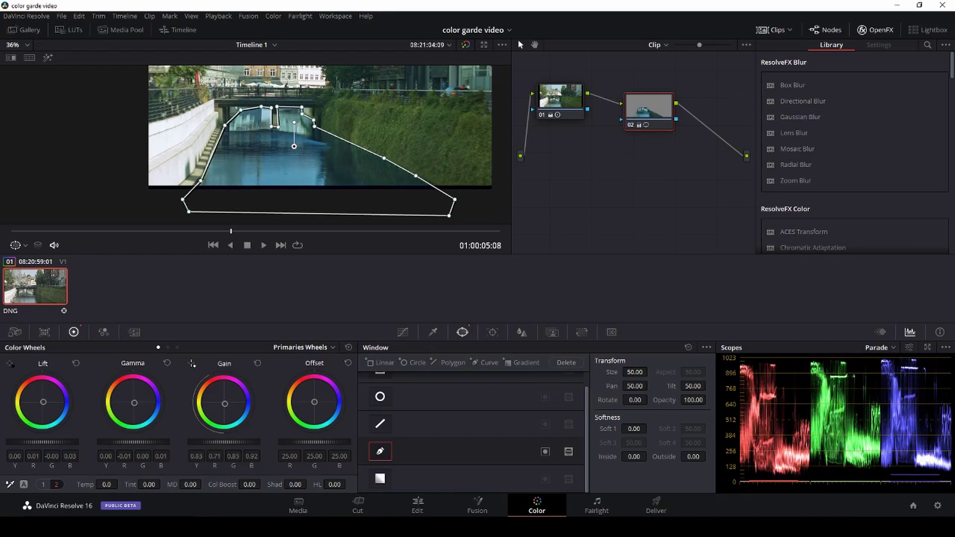
{"action": "left_click_drag", "start_coordinate": [134, 442], "coordinate": [131, 441]}
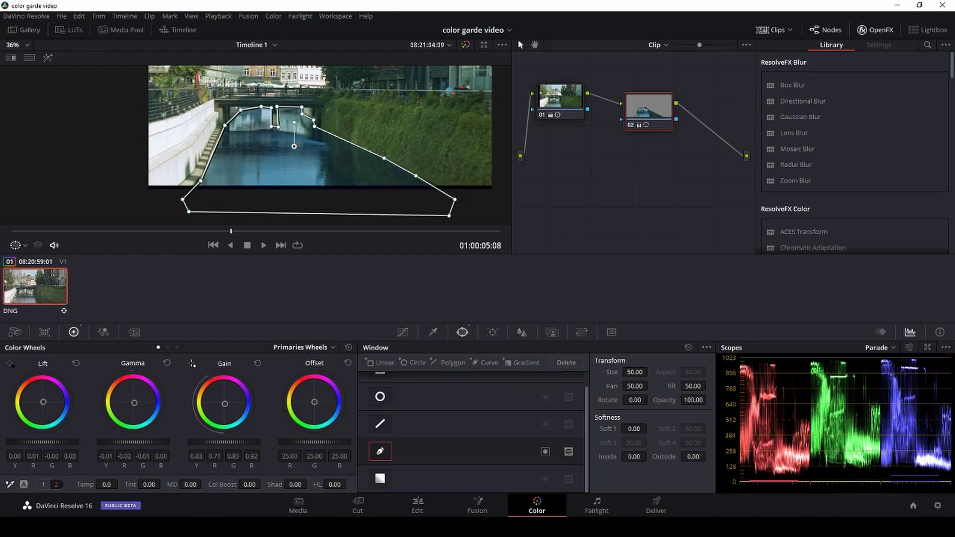
{"action": "left_click_drag", "start_coordinate": [43, 441], "coordinate": [41, 442]}
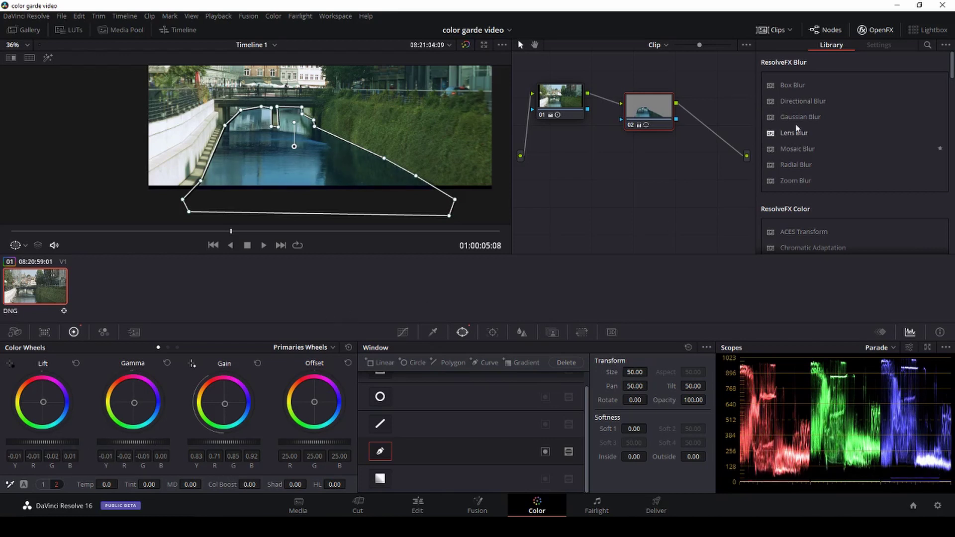
Step: Add node 03, then feather node 02's mask to Soft 1 1.58, Inside 0.74, Outside 0.10
{"action": "key", "text": "alt+s"}
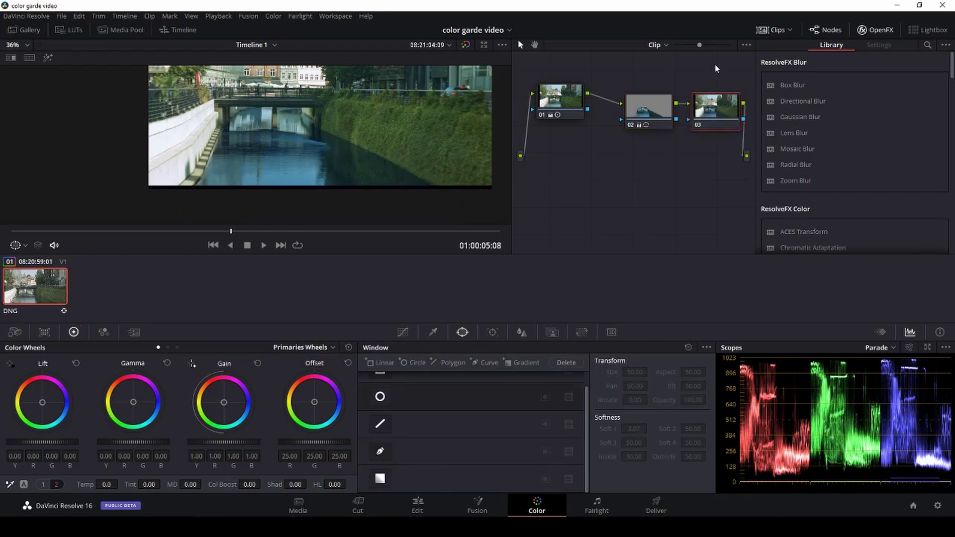
{"action": "left_click", "coordinate": [659, 116]}
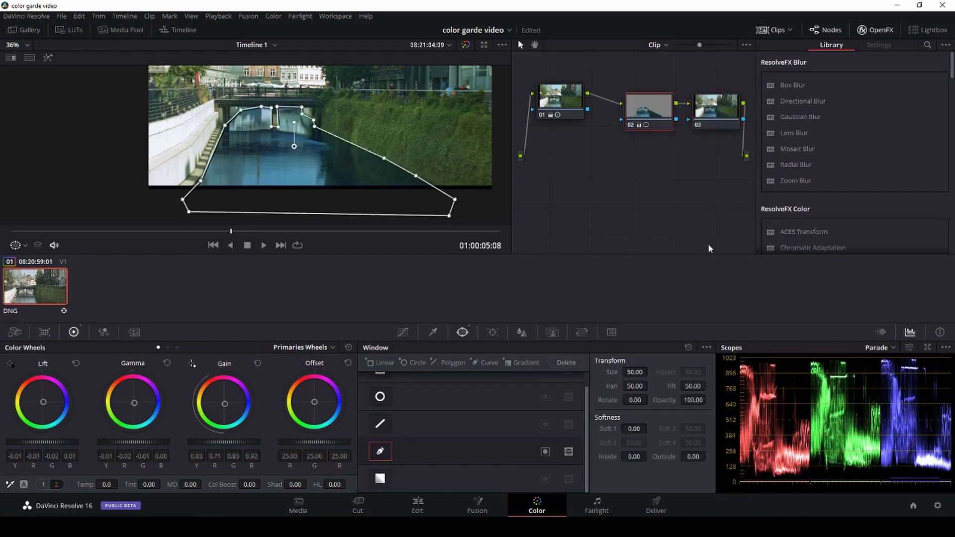
{"action": "left_click", "coordinate": [23, 245]}
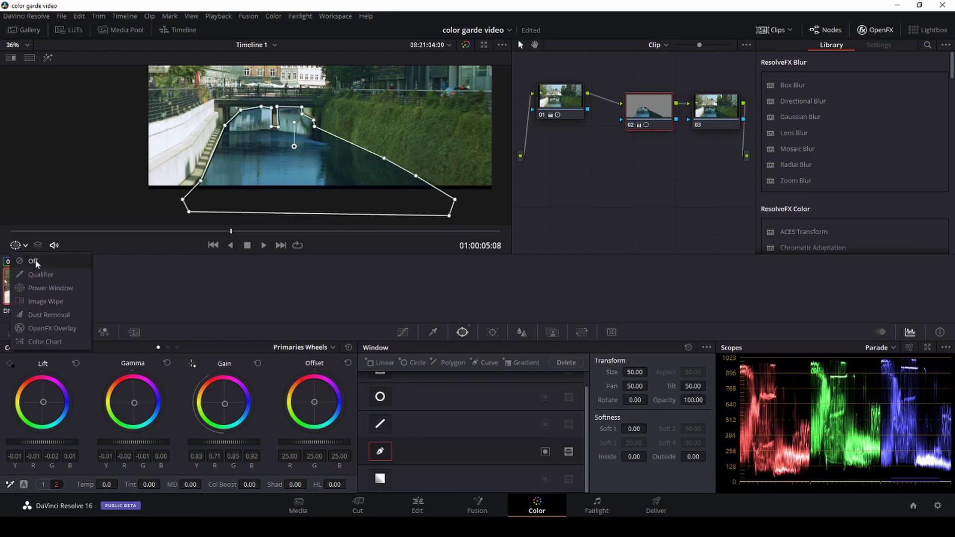
{"action": "left_click", "coordinate": [35, 259]}
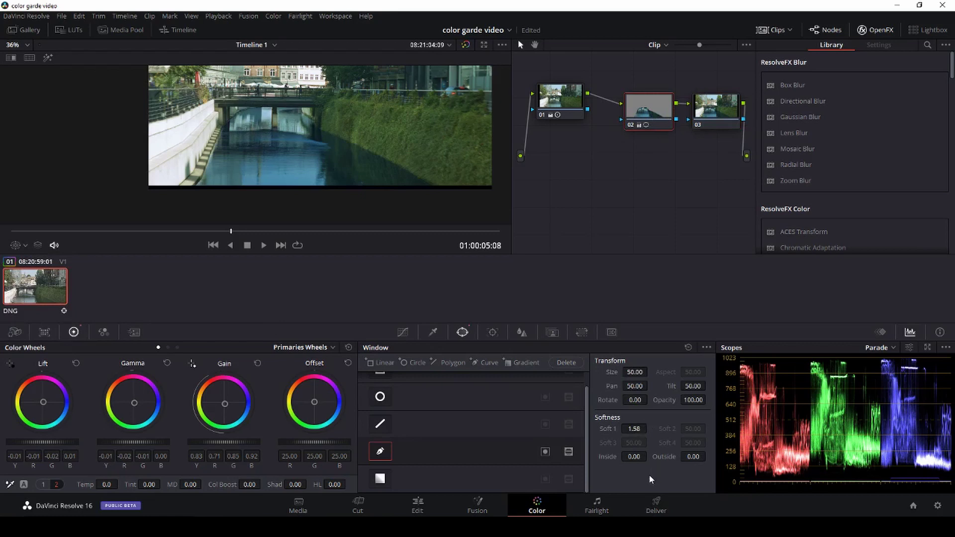
{"action": "left_click_drag", "start_coordinate": [643, 456], "coordinate": [649, 456]}
Step: Play back the clip to review the feathered water grade
{"action": "key", "text": "space"}
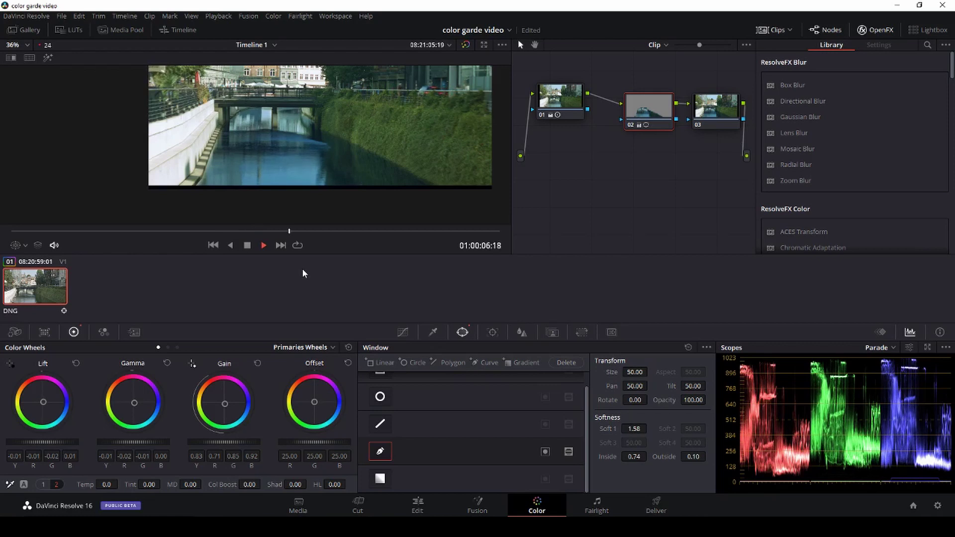
{"action": "key", "text": "space"}
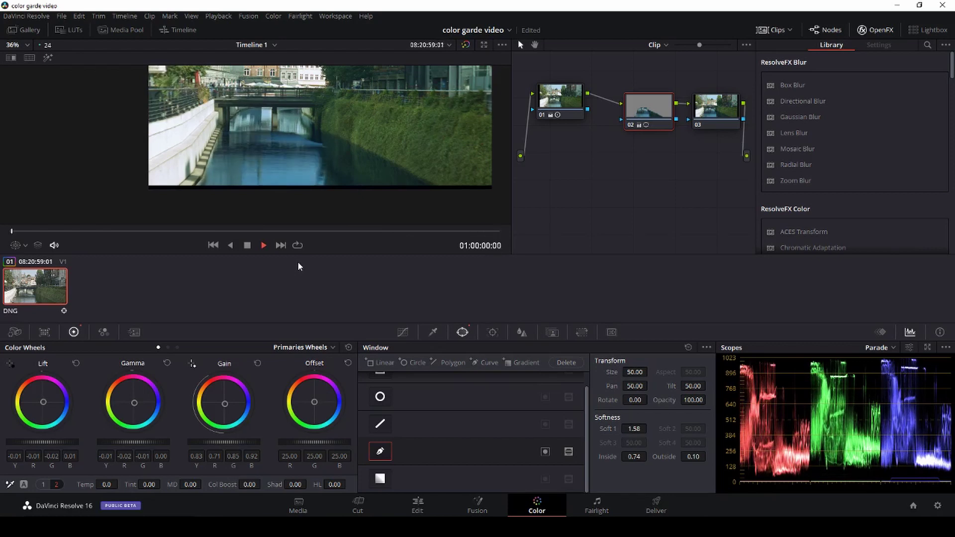
{"action": "key", "text": "space"}
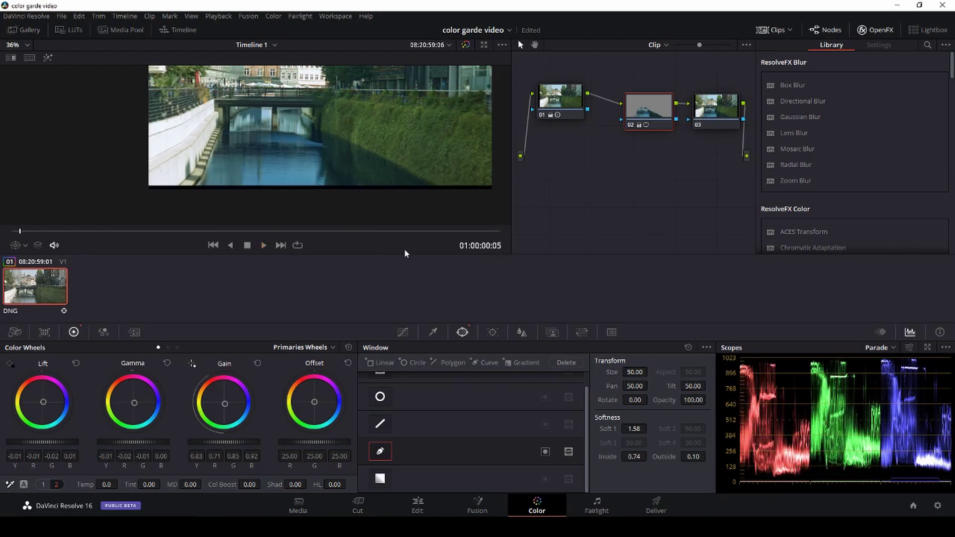
Step: Rearrange nodes 01, 02 and 03 in the node graph
{"action": "left_click_drag", "start_coordinate": [654, 112], "coordinate": [640, 100]}
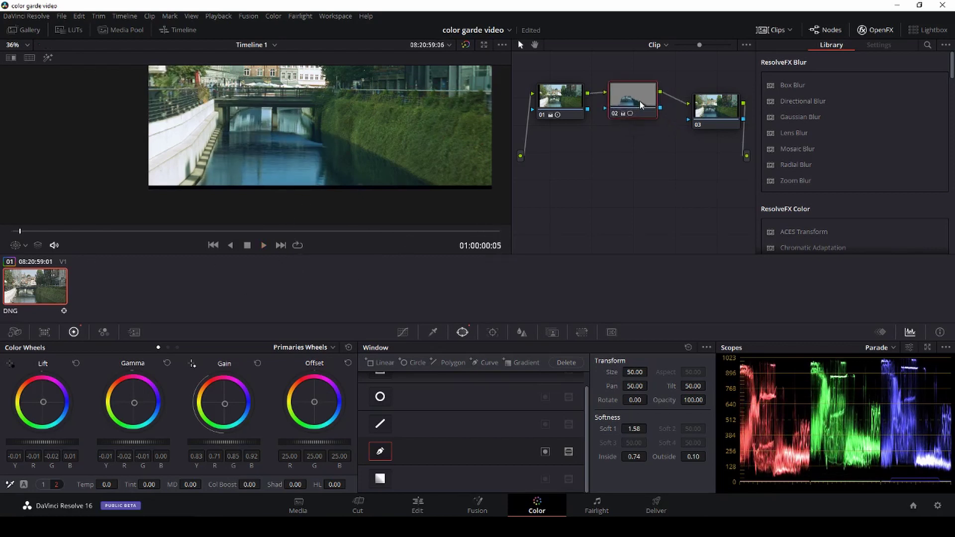
{"action": "left_click_drag", "start_coordinate": [714, 106], "coordinate": [701, 101]}
{"action": "scroll", "coordinate": [279, 118], "scroll_direction": "down", "scroll_amount": 2}
{"action": "left_click_drag", "start_coordinate": [552, 102], "coordinate": [532, 127]}
{"action": "left_click", "coordinate": [640, 105]}
{"action": "left_click_drag", "start_coordinate": [640, 106], "coordinate": [618, 112]}
{"action": "left_click", "coordinate": [696, 106]}
{"action": "left_click", "coordinate": [618, 101]}
Step: Add an Outside node 04 from node 02 and chain it between nodes 02 and 03
{"action": "right_click", "coordinate": [625, 102]}
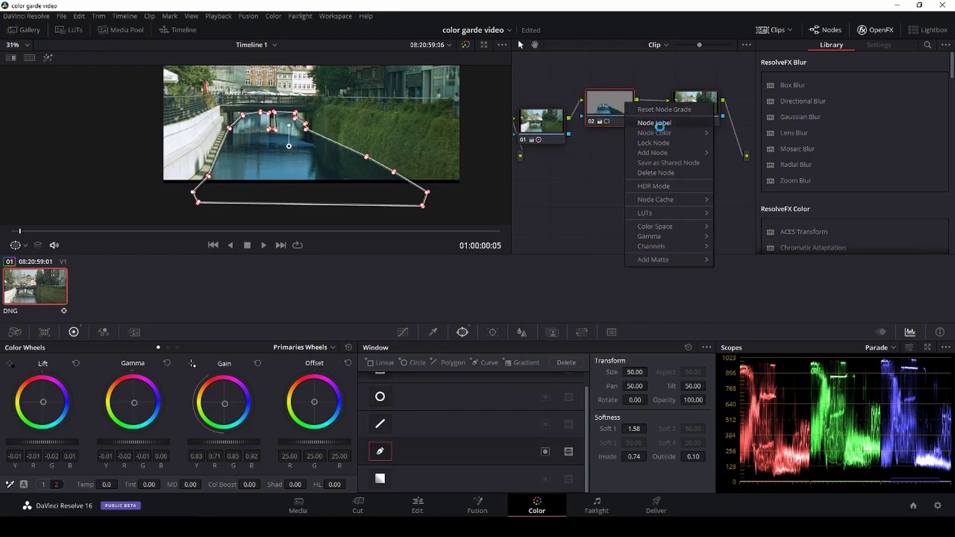
{"action": "mouse_move", "coordinate": [675, 157]}
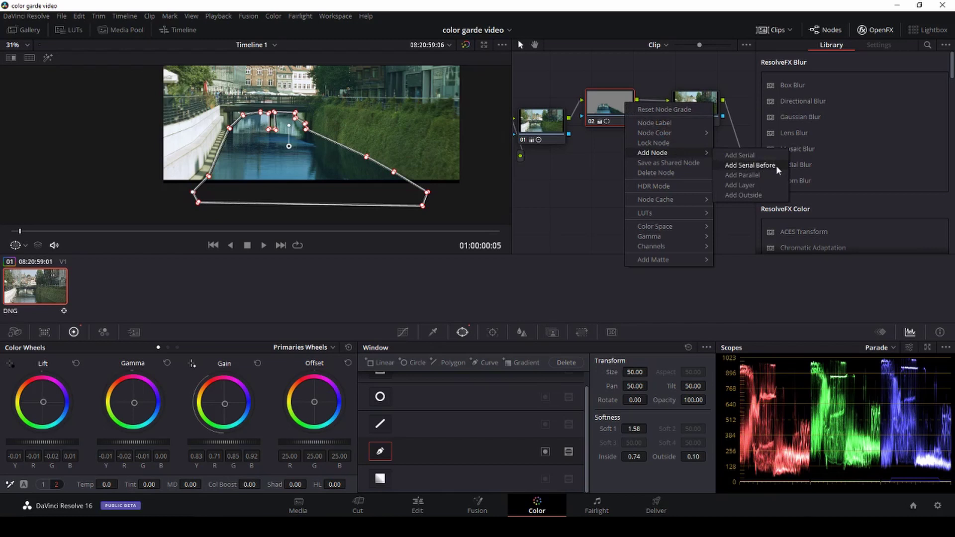
{"action": "left_click", "coordinate": [763, 193]}
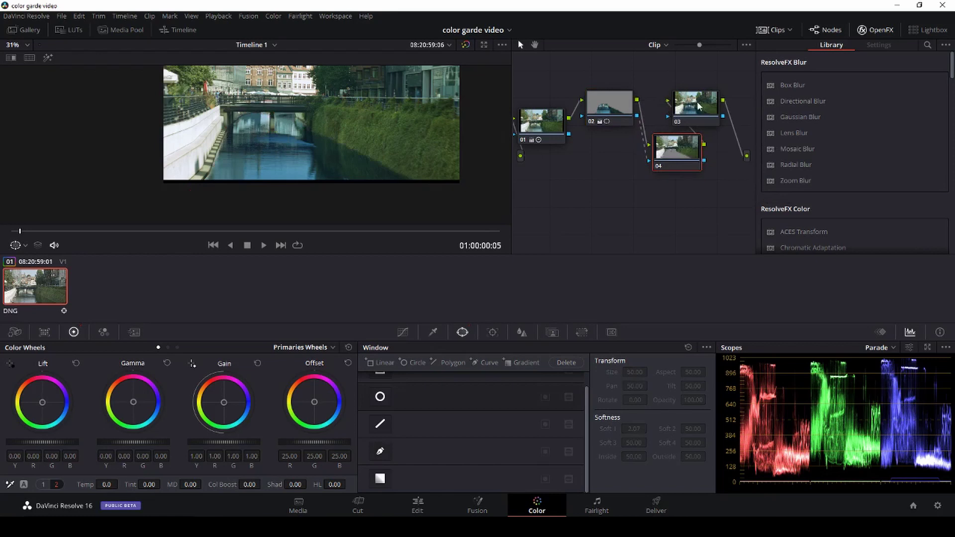
{"action": "left_click_drag", "start_coordinate": [697, 102], "coordinate": [727, 94]}
{"action": "left_click_drag", "start_coordinate": [679, 151], "coordinate": [670, 129]}
{"action": "left_click_drag", "start_coordinate": [727, 114], "coordinate": [738, 203]}
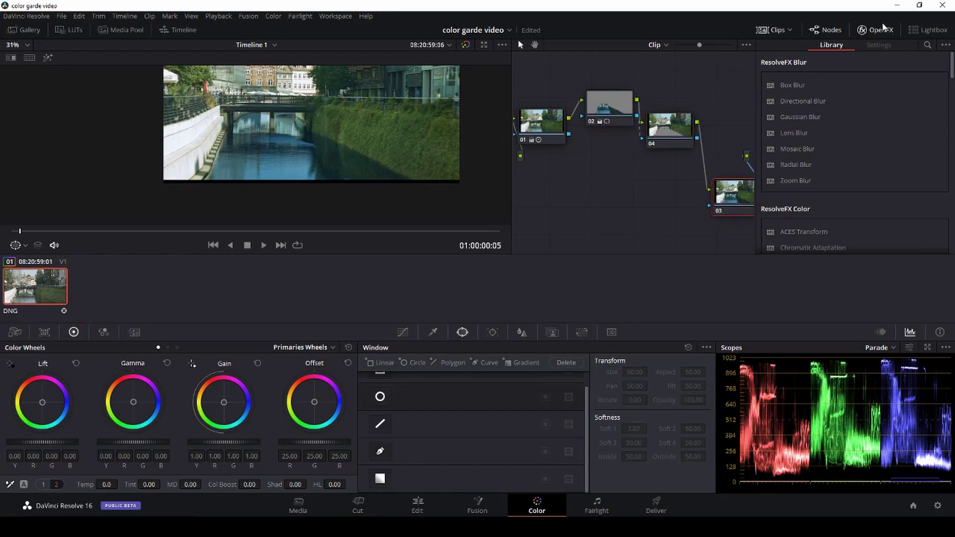
{"action": "left_click_drag", "start_coordinate": [512, 102], "coordinate": [431, 100]}
{"action": "left_click_drag", "start_coordinate": [594, 131], "coordinate": [616, 112]}
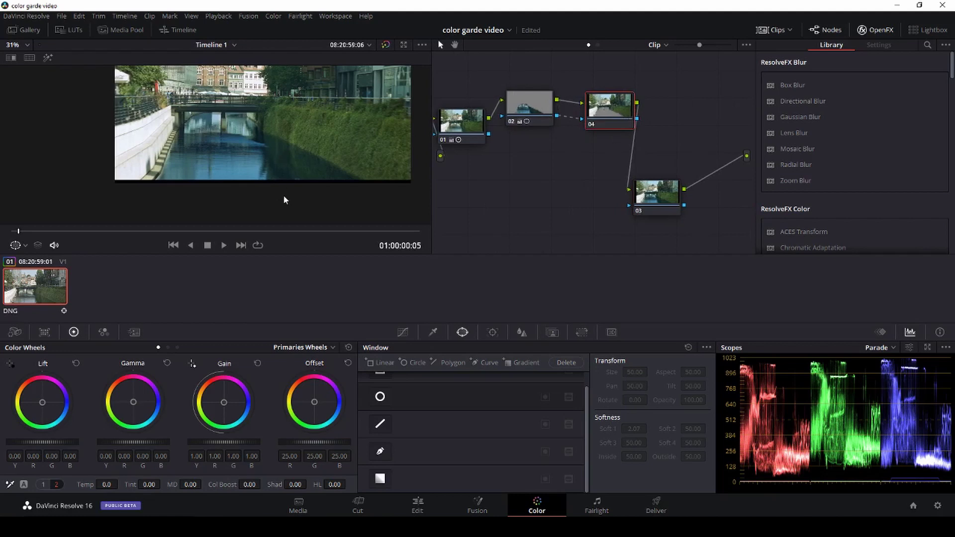
{"action": "scroll", "coordinate": [305, 117], "scroll_direction": "down", "scroll_amount": 2}
{"action": "scroll", "coordinate": [305, 117], "scroll_direction": "down", "scroll_amount": 1}
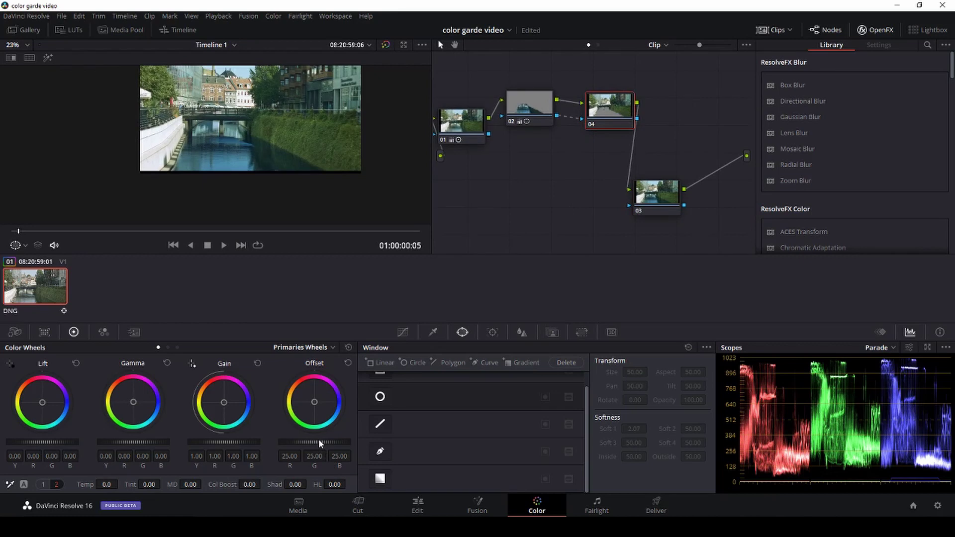
Step: Lower node 04's offset master to 13.00 and move node 03 up-right in the graph
{"action": "left_click_drag", "start_coordinate": [321, 445], "coordinate": [289, 445]}
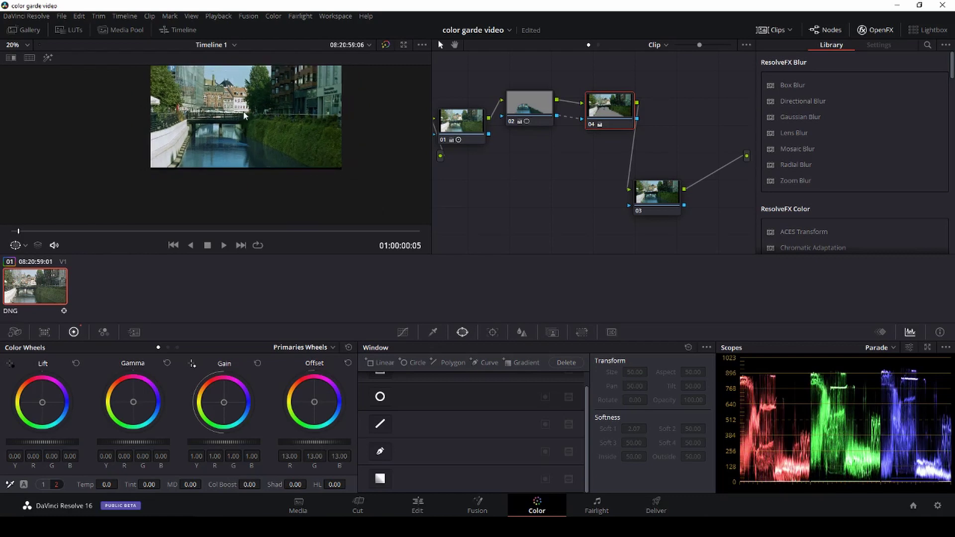
{"action": "scroll", "coordinate": [240, 117], "scroll_direction": "down", "scroll_amount": 1}
{"action": "left_click_drag", "start_coordinate": [240, 117], "coordinate": [237, 142]}
{"action": "scroll", "coordinate": [315, 149], "scroll_direction": "up", "scroll_amount": 1}
{"action": "left_click_drag", "start_coordinate": [315, 149], "coordinate": [249, 165]}
{"action": "scroll", "coordinate": [413, 230], "scroll_direction": "up", "scroll_amount": 1}
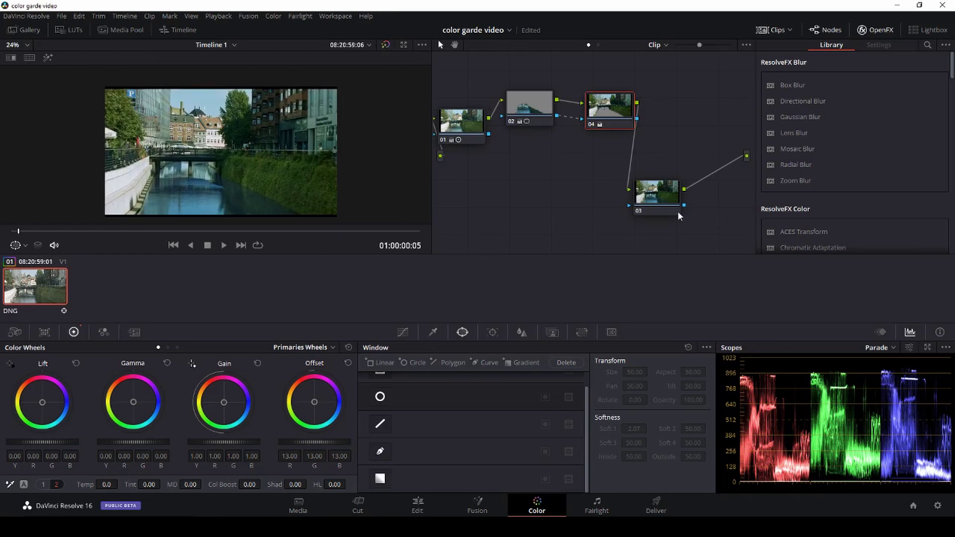
{"action": "left_click_drag", "start_coordinate": [653, 196], "coordinate": [680, 149]}
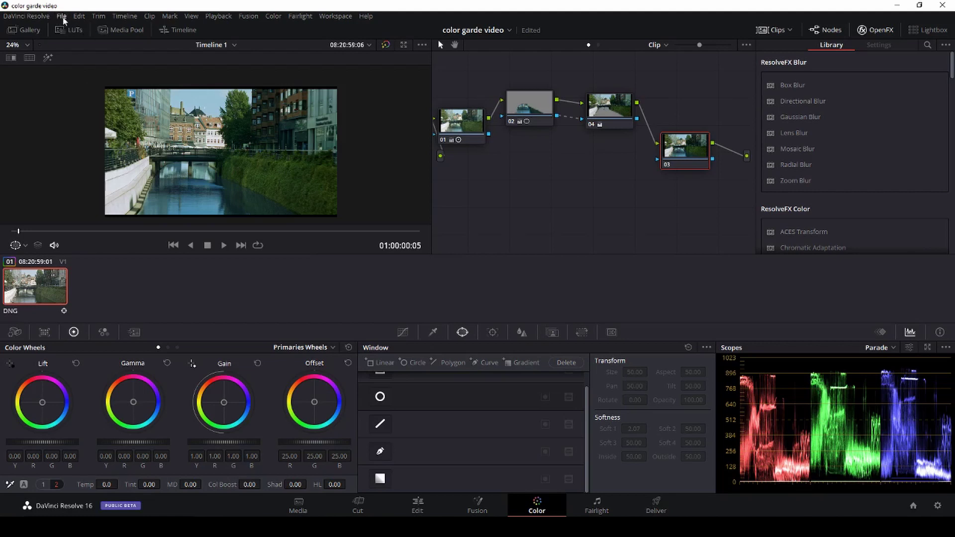
Step: Apply 2.40 output blanking to the timeline
{"action": "left_click", "coordinate": [124, 16]}
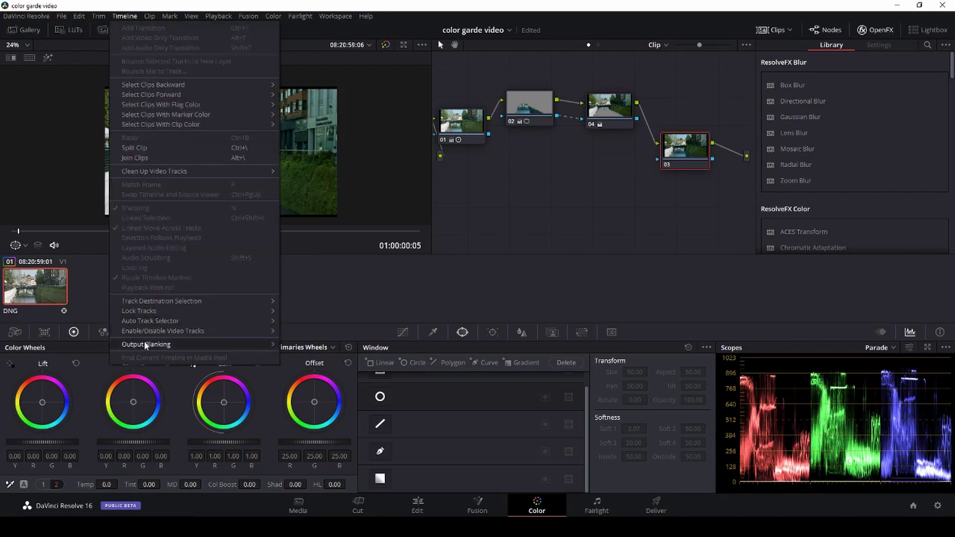
{"action": "mouse_move", "coordinate": [146, 345]}
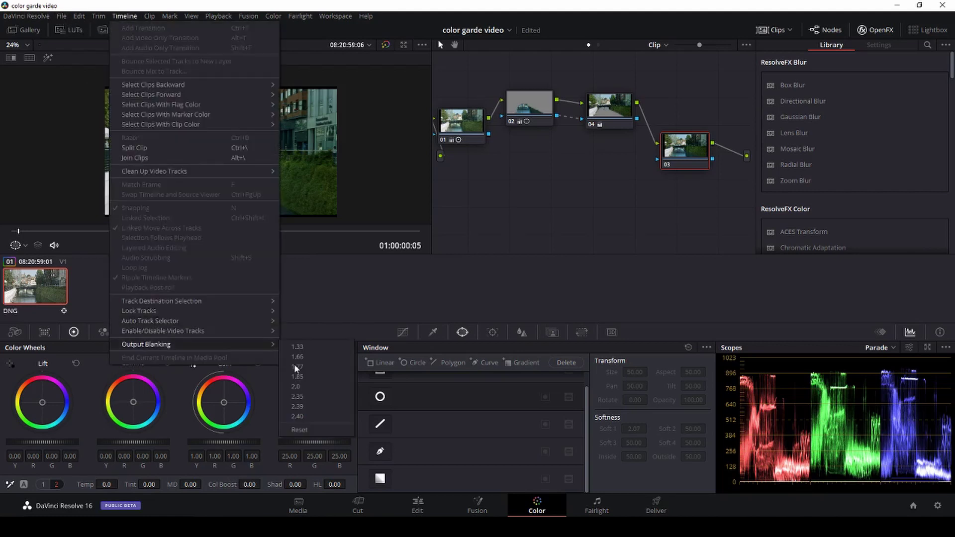
{"action": "left_click", "coordinate": [319, 415]}
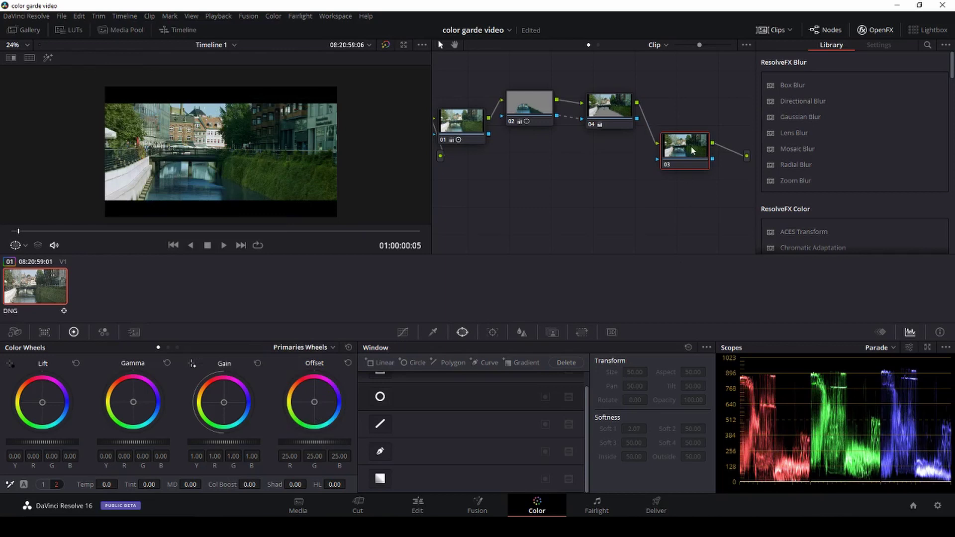
Step: Raise node 03, select node 01, and toggle bypass to compare against the original
{"action": "left_click_drag", "start_coordinate": [695, 151], "coordinate": [700, 131]}
{"action": "left_click", "coordinate": [462, 124]}
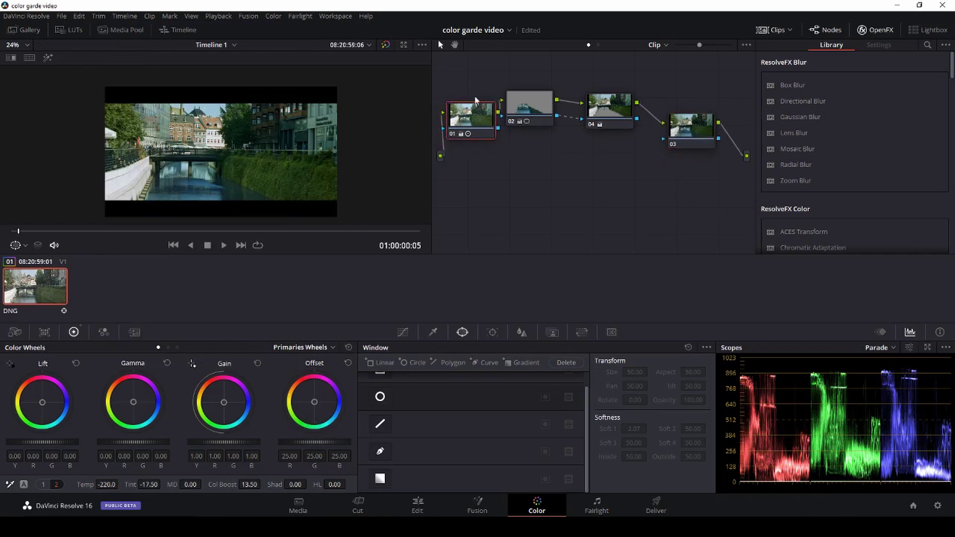
{"action": "left_click", "coordinate": [386, 45]}
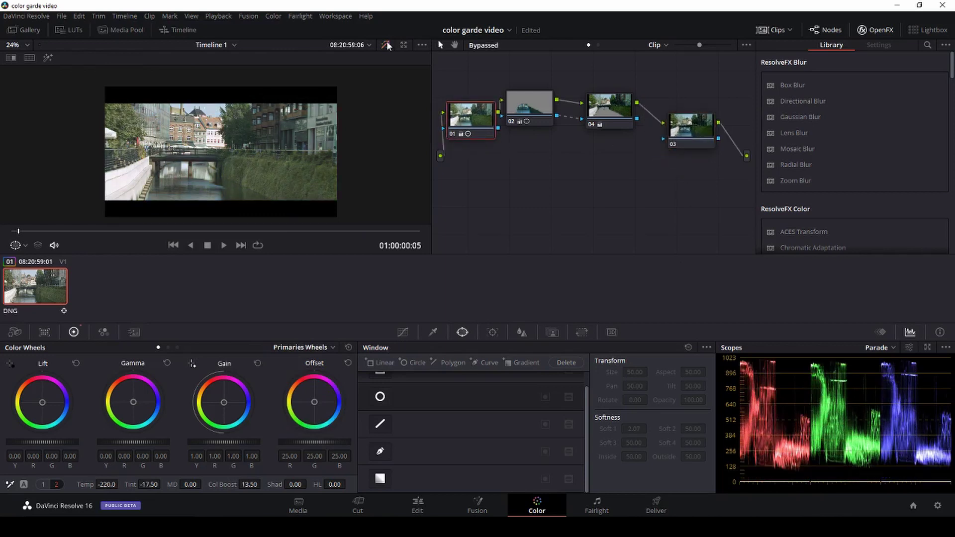
{"action": "left_click", "coordinate": [387, 45]}
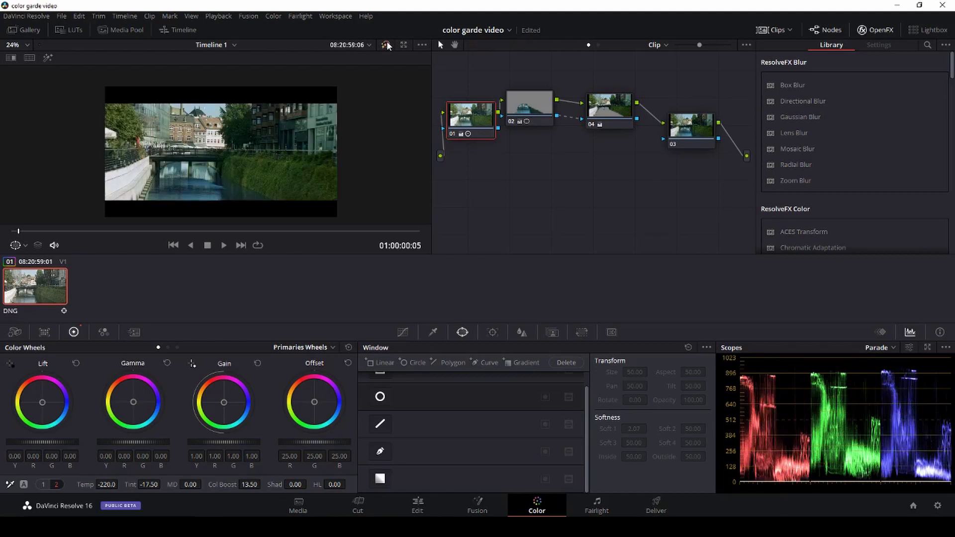
Step: On the Edit page, set the river clip's Position Y to -105, keeping X at 0
{"action": "left_click", "coordinate": [418, 504]}
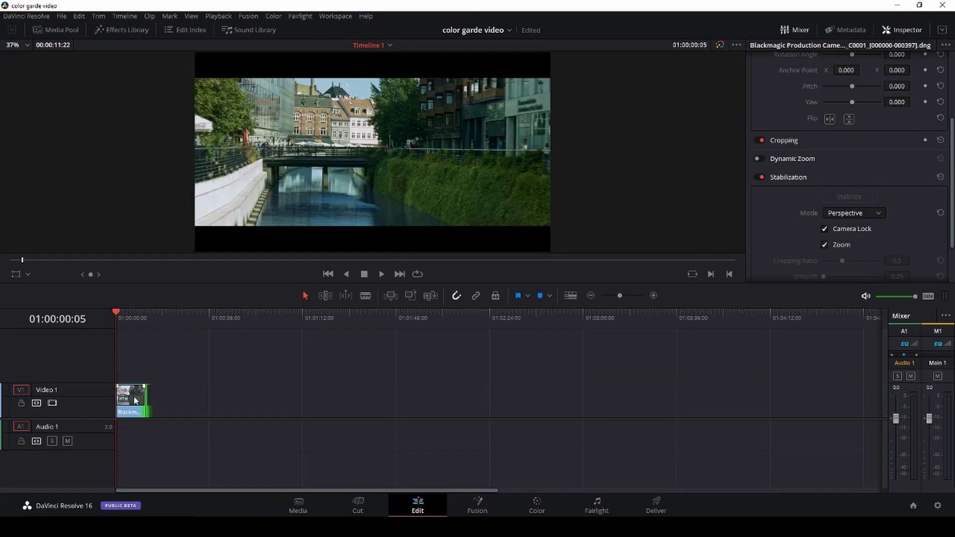
{"action": "left_click", "coordinate": [134, 400]}
{"action": "scroll", "coordinate": [618, 145], "scroll_direction": "up", "scroll_amount": 3}
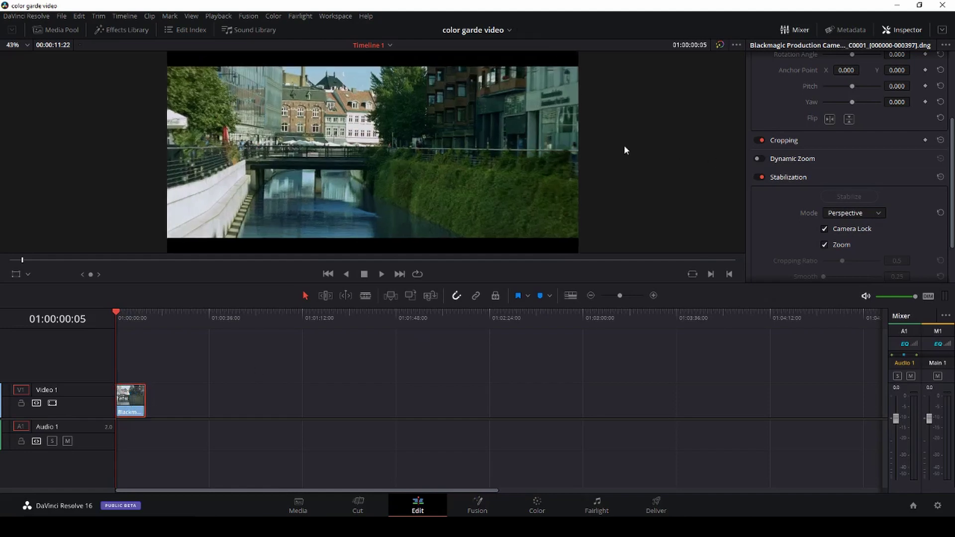
{"action": "scroll", "coordinate": [618, 149], "scroll_direction": "down", "scroll_amount": 2}
{"action": "scroll", "coordinate": [811, 114], "scroll_direction": "down", "scroll_amount": 1}
{"action": "scroll", "coordinate": [811, 112], "scroll_direction": "up", "scroll_amount": 5}
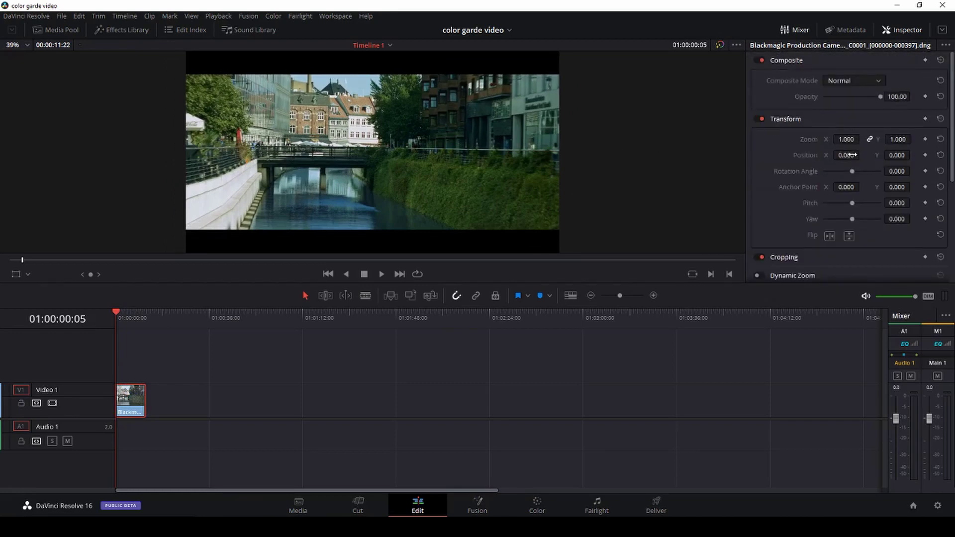
{"action": "left_click_drag", "start_coordinate": [845, 155], "coordinate": [836, 155]}
{"action": "key", "text": "ctrl+z"}
{"action": "left_click_drag", "start_coordinate": [905, 156], "coordinate": [852, 155]}
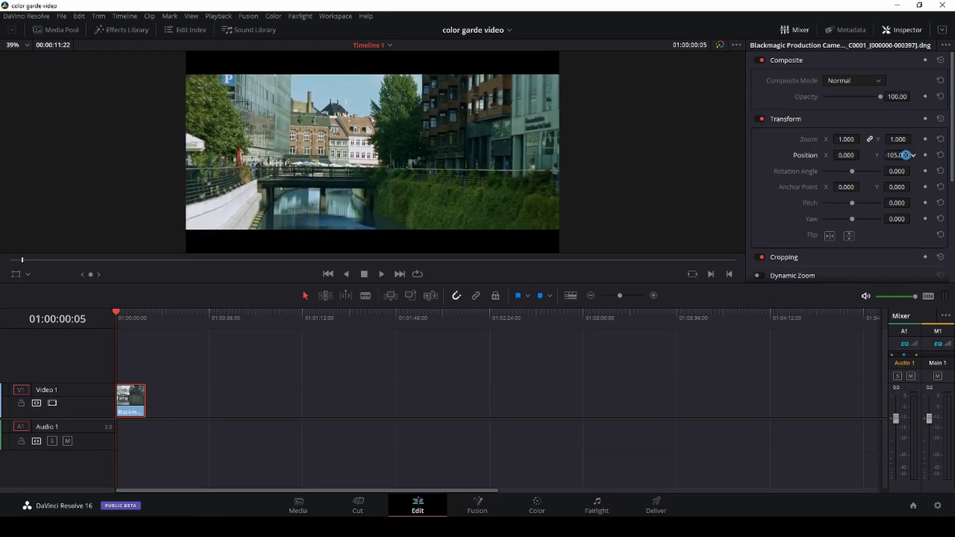
Step: Keyframe Position Y from -105 at the clip start to 111 at 01:00:11:22
{"action": "left_click", "coordinate": [924, 155]}
{"action": "left_click_drag", "start_coordinate": [116, 312], "coordinate": [146, 312]}
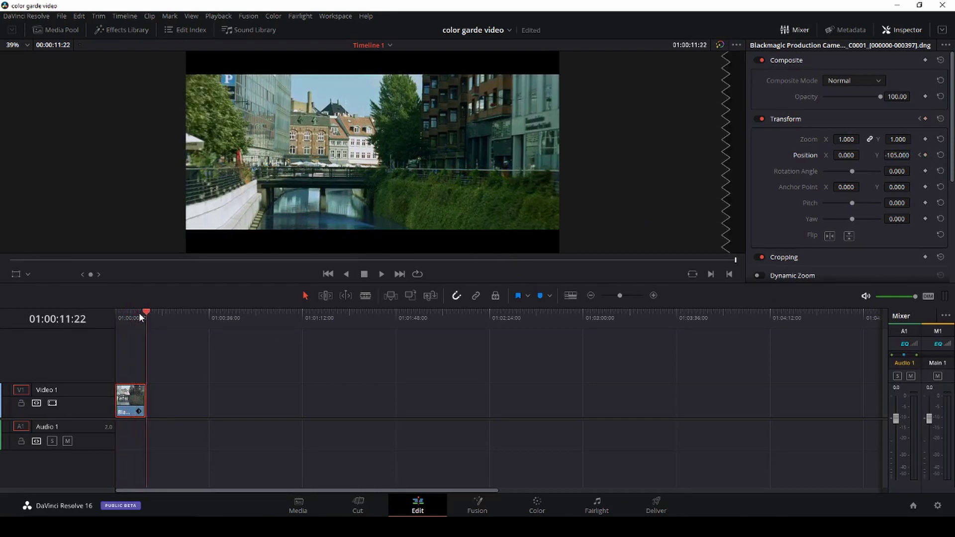
{"action": "key", "text": "j"}
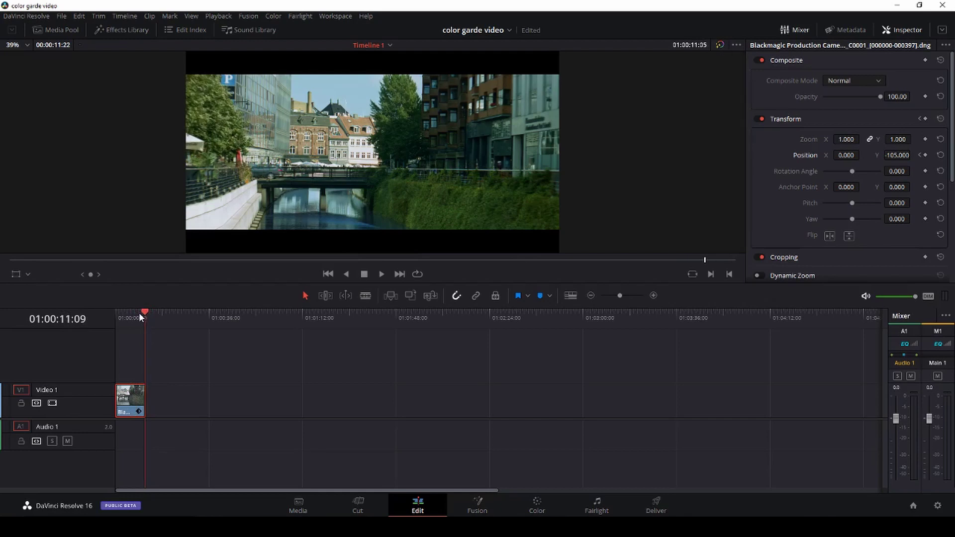
{"action": "key", "text": "l"}
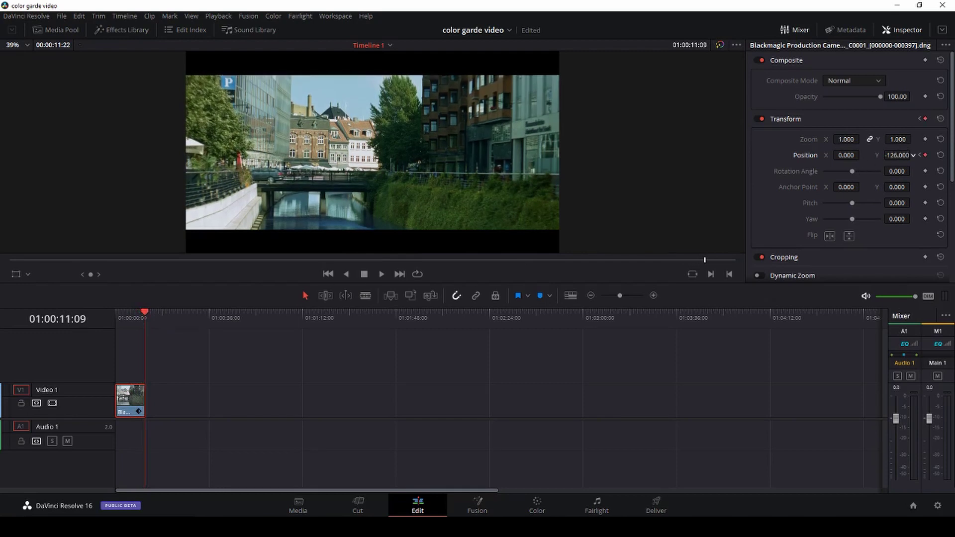
{"action": "mouse_move", "coordinate": [913, 156]}
{"action": "left_mouse_down"}
{"action": "mouse_move", "coordinate": [913, 144]}
{"action": "mouse_move", "coordinate": [913, 156]}
{"action": "left_mouse_up"}
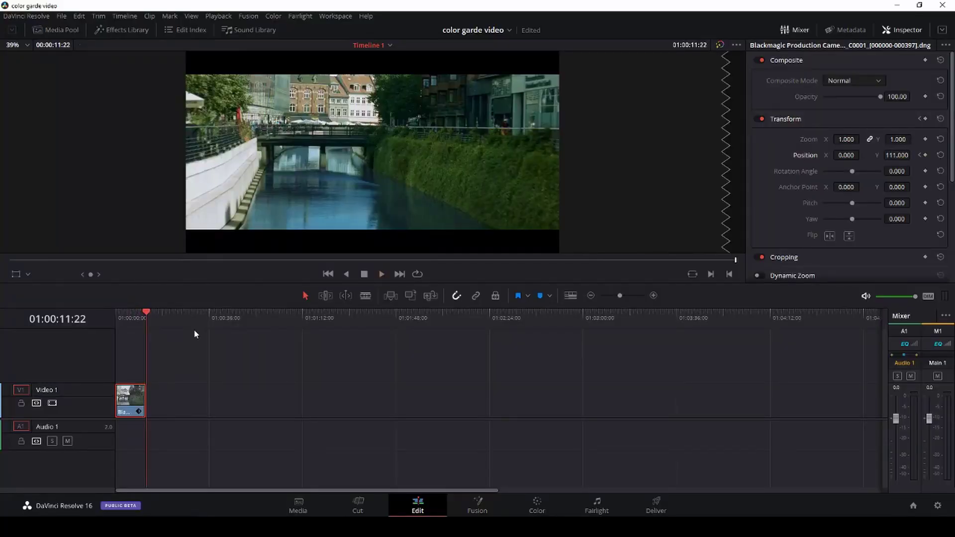
{"action": "scroll", "coordinate": [396, 121], "scroll_direction": "down", "scroll_amount": 2}
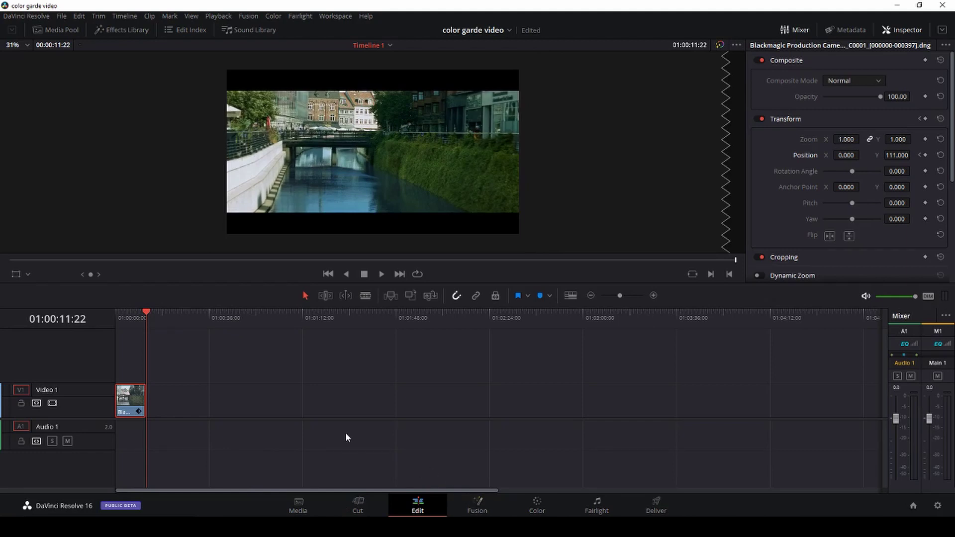
Step: On the Color page, select node 02 and hide the window mask outline in the viewer
{"action": "left_click", "coordinate": [537, 505]}
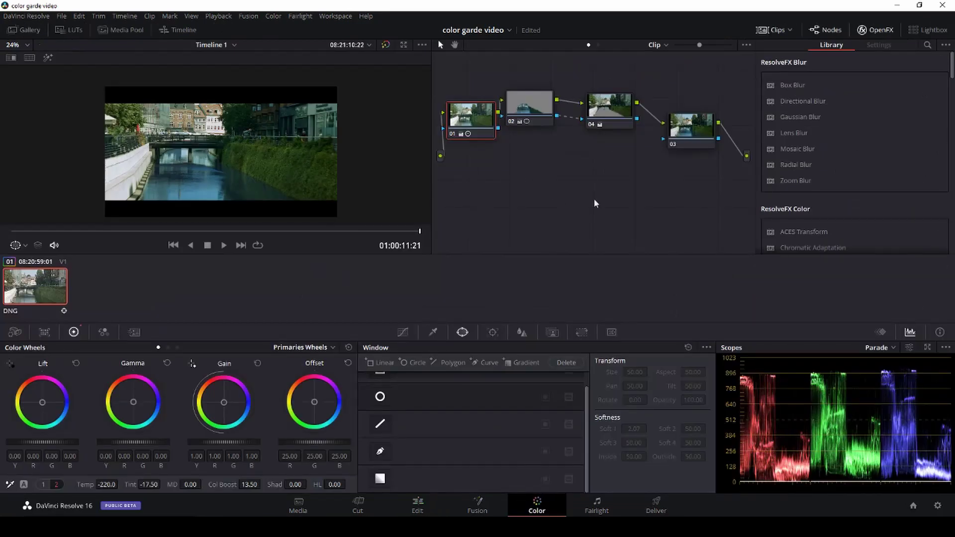
{"action": "left_click", "coordinate": [530, 103]}
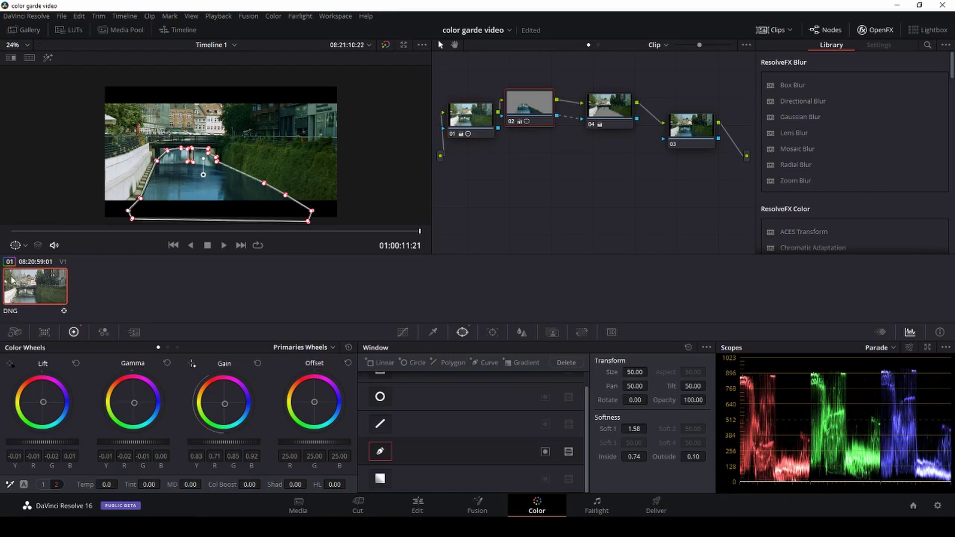
{"action": "left_click", "coordinate": [28, 247]}
{"action": "left_click", "coordinate": [30, 272]}
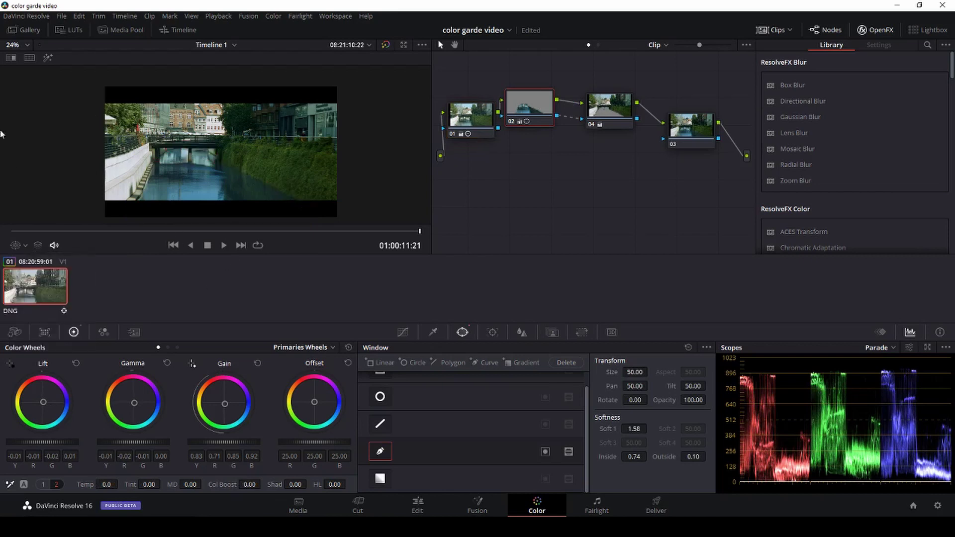
Step: Set node 02's midtone detail to 100 and play back the result
{"action": "scroll", "coordinate": [184, 186], "scroll_direction": "up", "scroll_amount": 3}
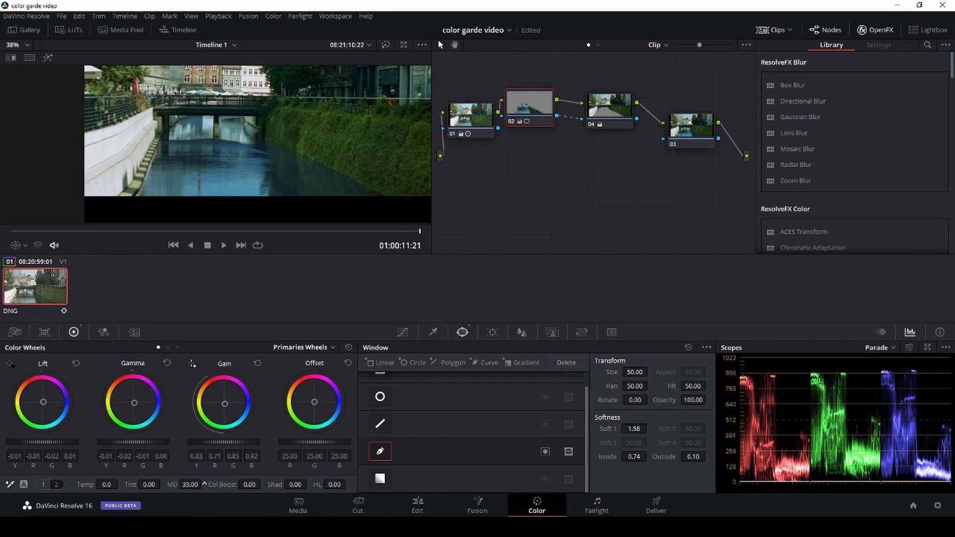
{"action": "type", "text": "100"}
{"action": "key", "text": "Return"}
{"action": "left_click_drag", "start_coordinate": [190, 484], "coordinate": [140, 484]}
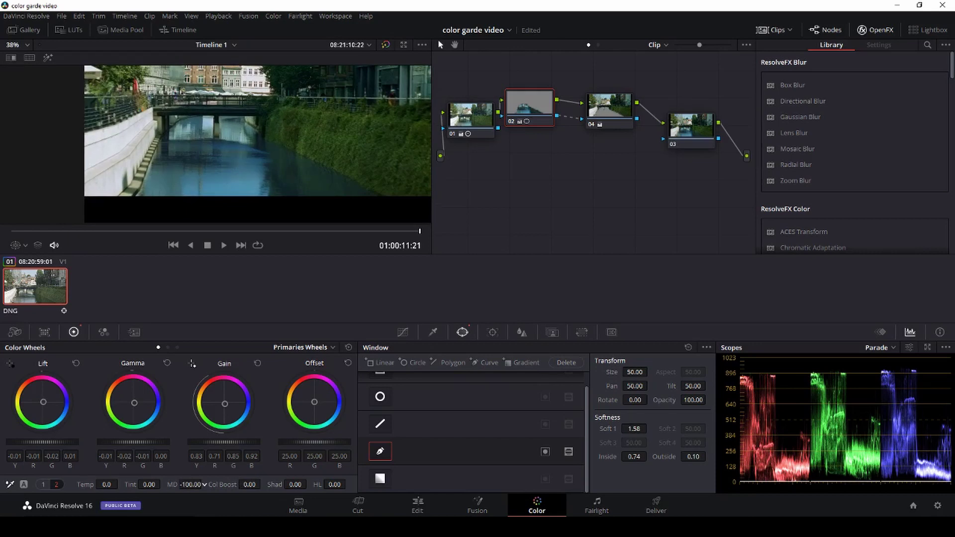
{"action": "left_click_drag", "start_coordinate": [190, 484], "coordinate": [234, 484]}
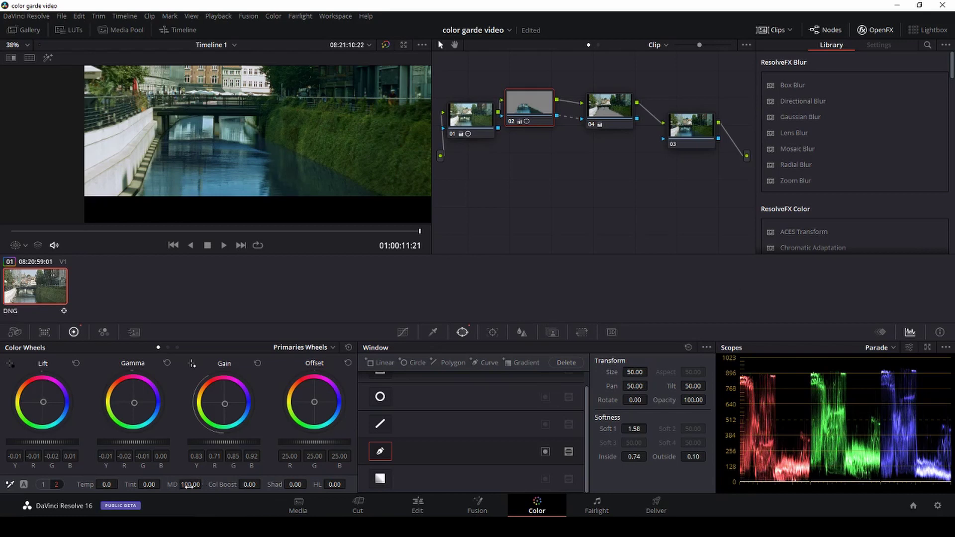
{"action": "key", "text": "space"}
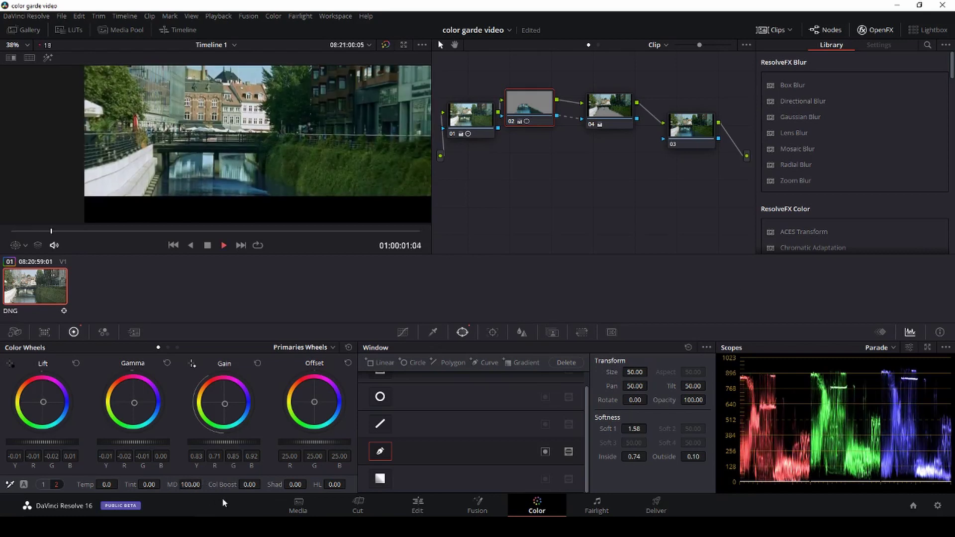